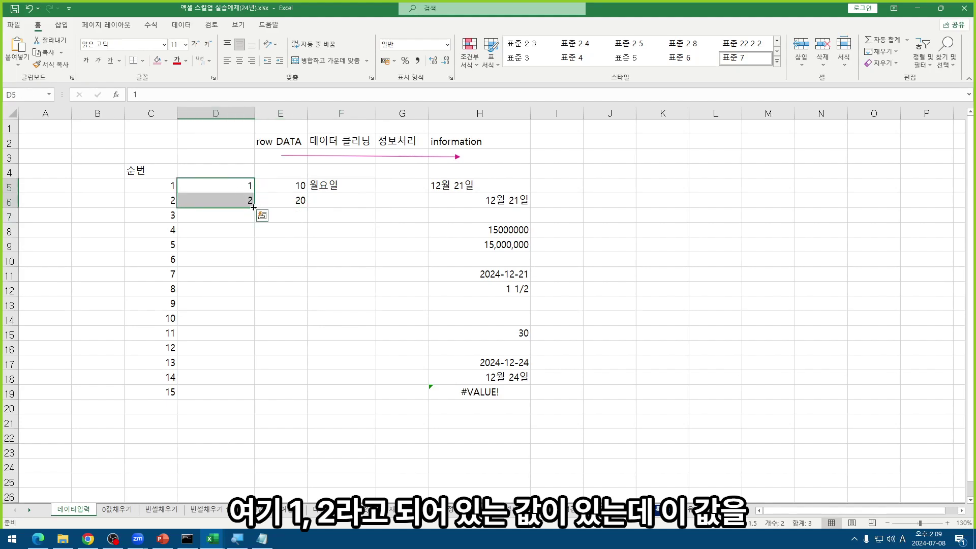
- Extend the 1, 2 number series in D5:D6 down through D19 with AutoFill
left_click_drag(253, 207, 255, 398)
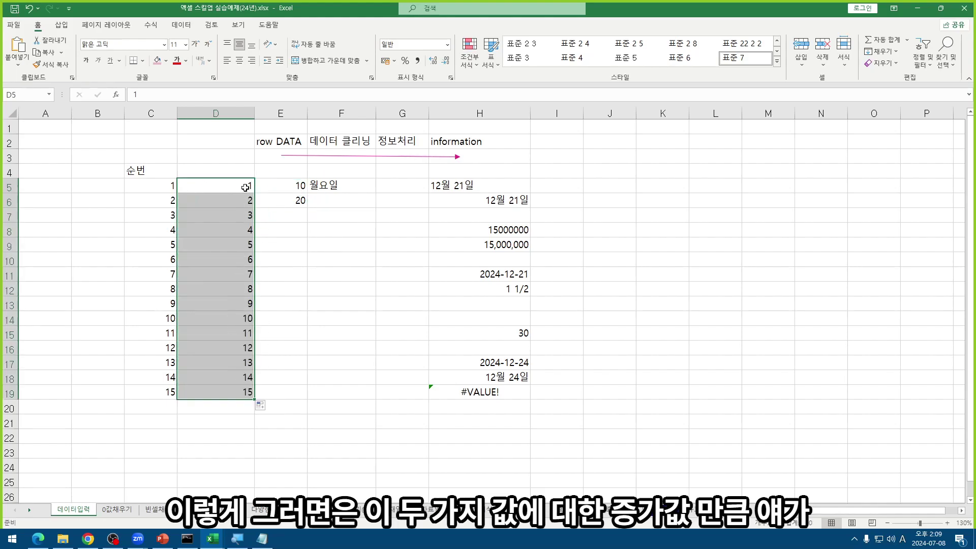
left_click_drag(245, 187, 245, 199)
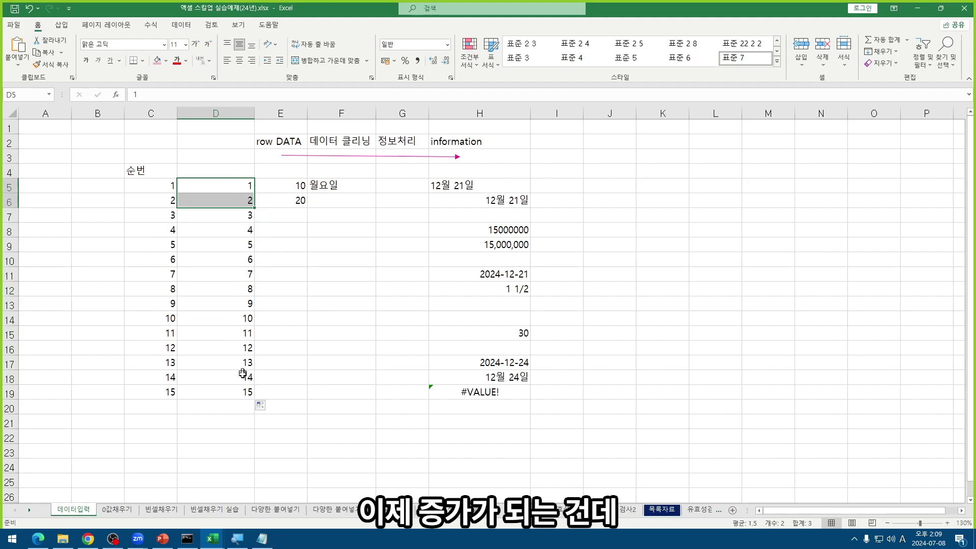
left_click(239, 185)
left_click(232, 199)
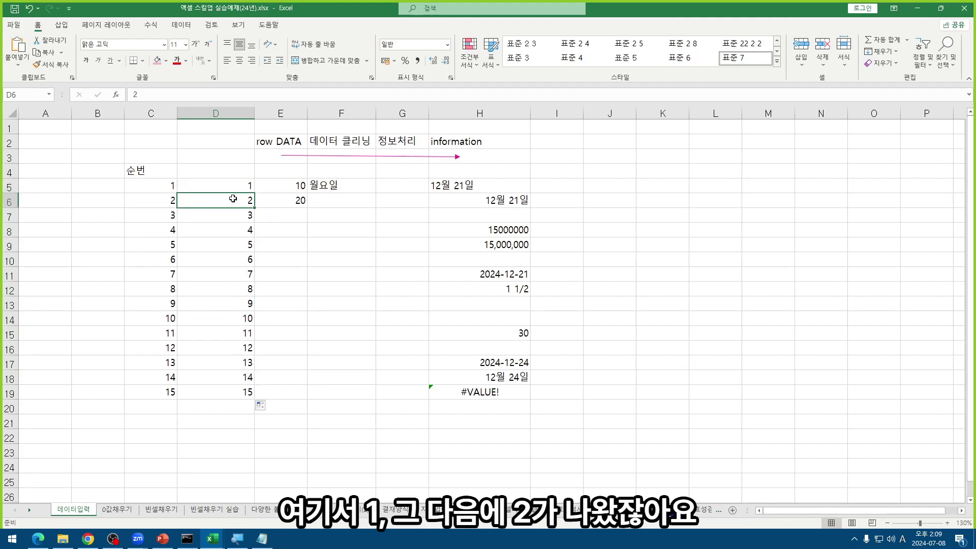
left_click(235, 188)
left_click(233, 198)
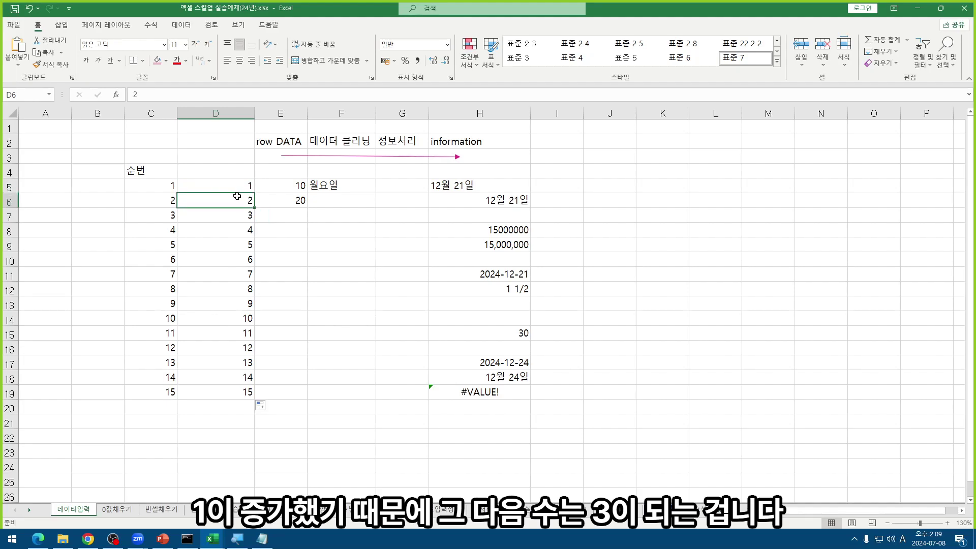
left_click(244, 218)
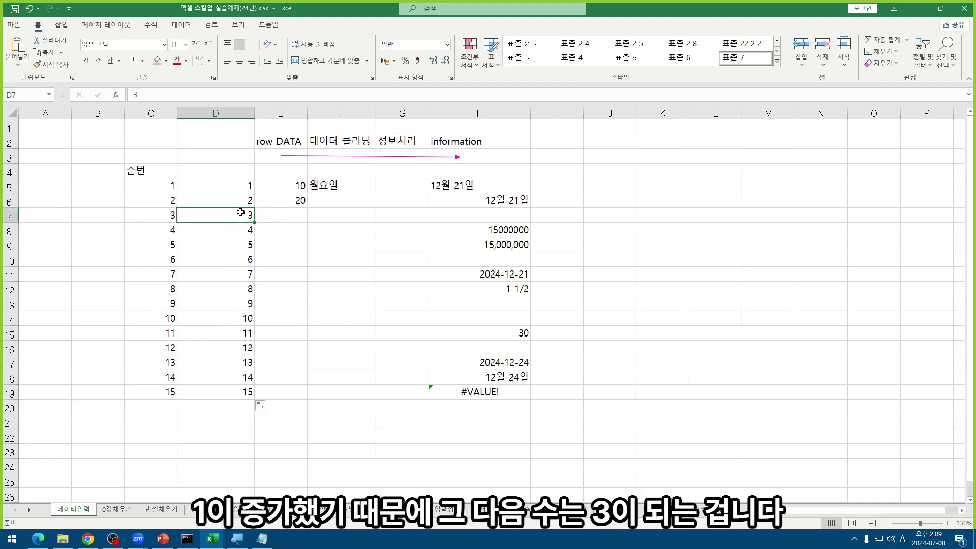
- Extend the 10, 20 series in E5:E6 down through E18 and narrow column D
left_click_drag(293, 189, 297, 199)
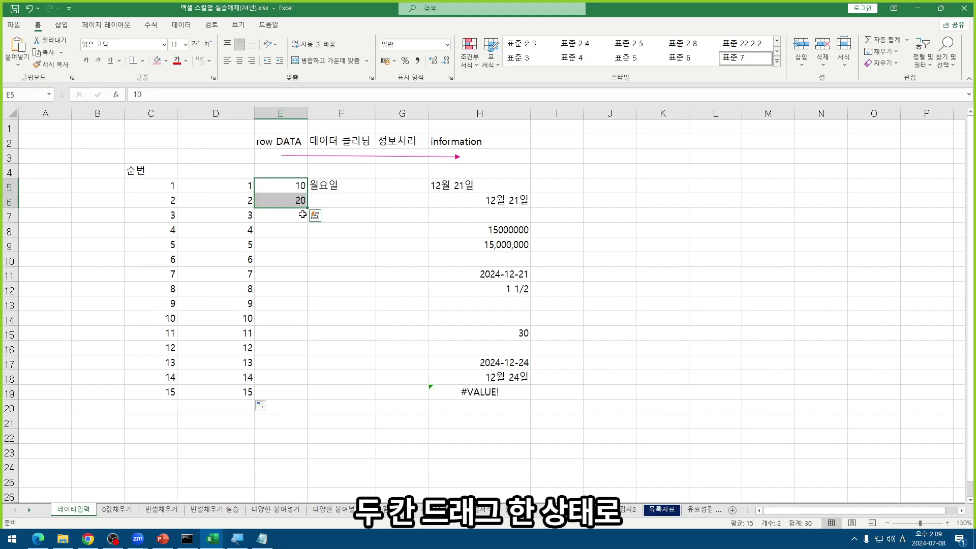
left_click_drag(306, 207, 286, 382)
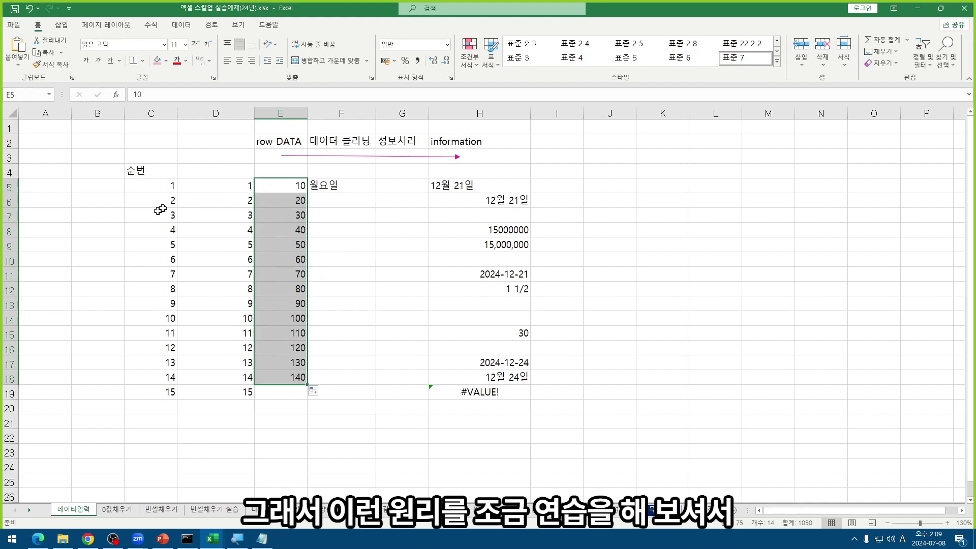
left_click_drag(254, 117, 227, 116)
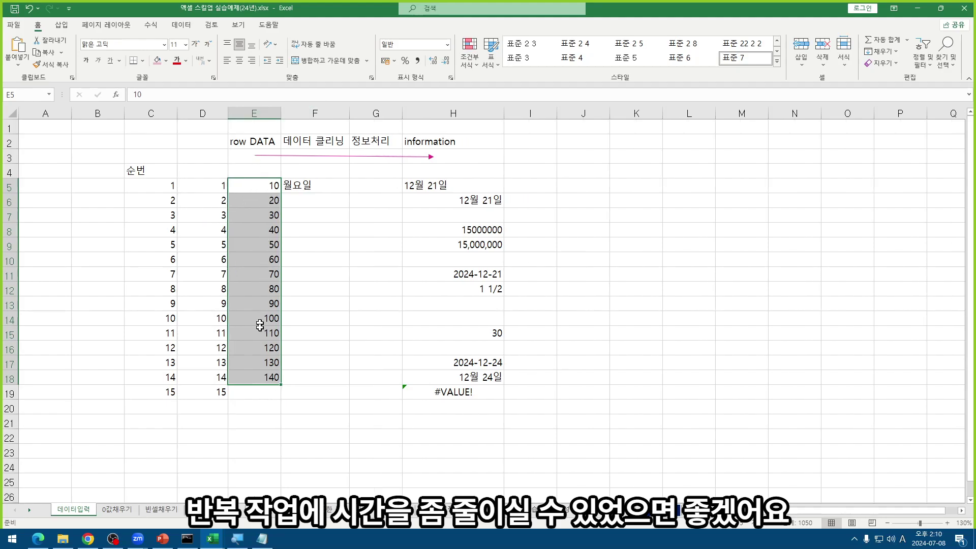
- AutoFill the weekday 월요일 from F5 down through F18
left_click(315, 204)
left_click(306, 186)
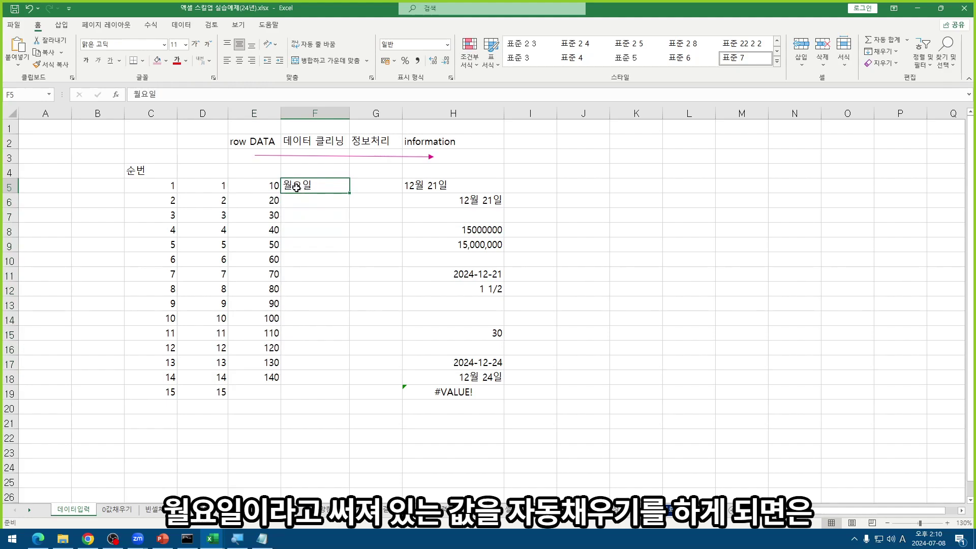
left_click_drag(351, 193, 351, 385)
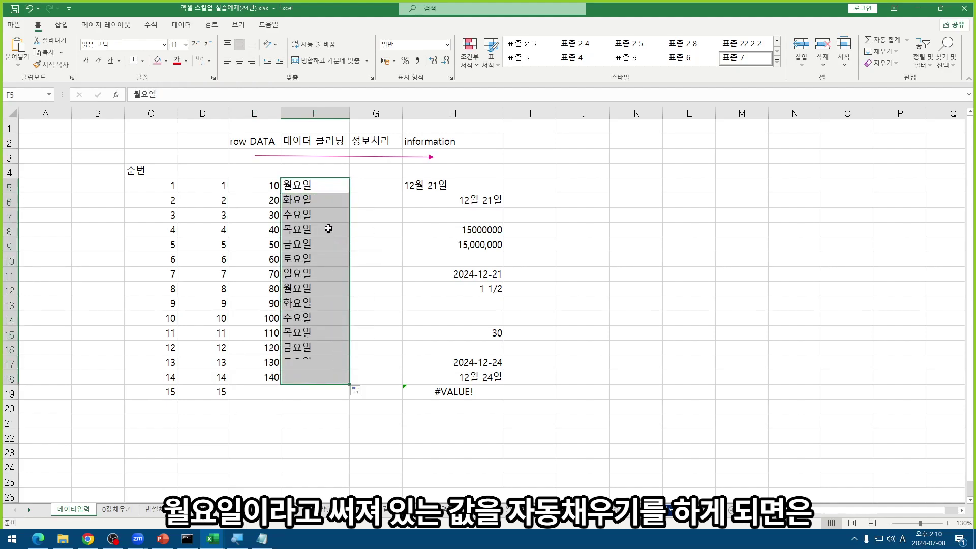
left_click(316, 232)
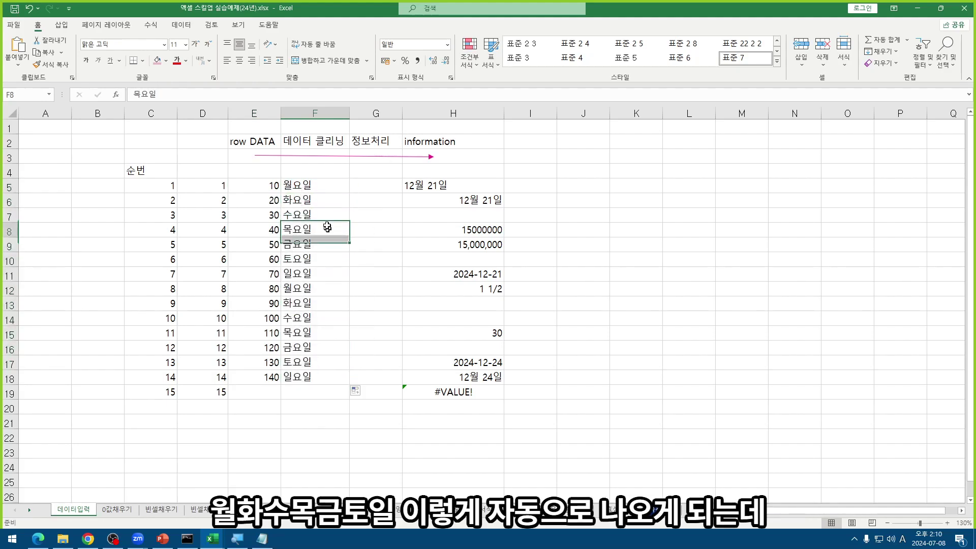
left_click(315, 187)
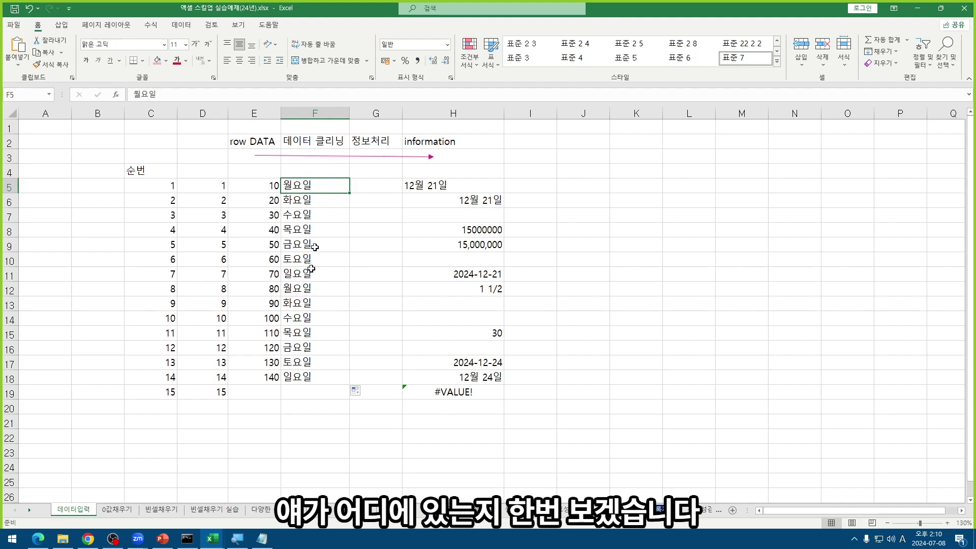
- Open the custom list editor from the General section of the advanced Excel options
left_click(16, 26)
left_click(18, 30)
left_click(15, 26)
left_click(19, 26)
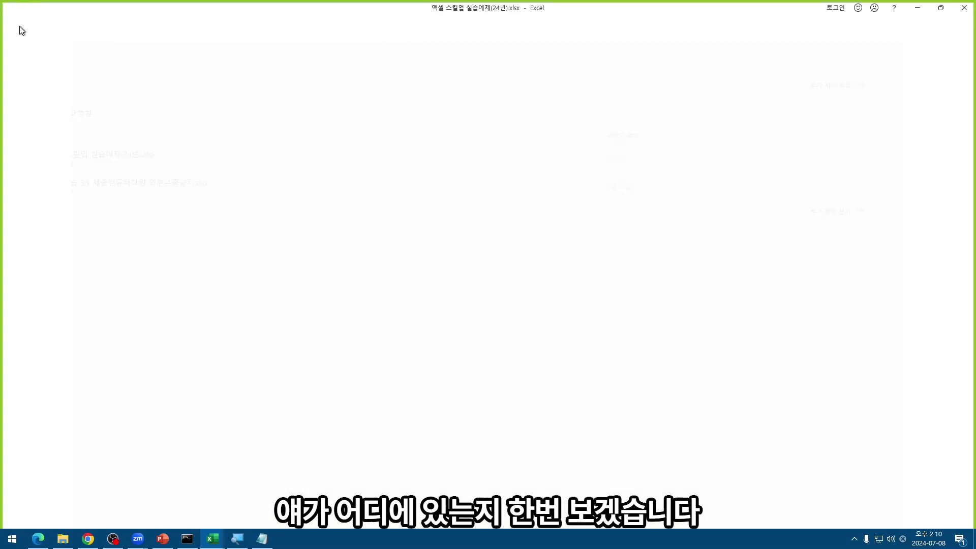
left_click(15, 25)
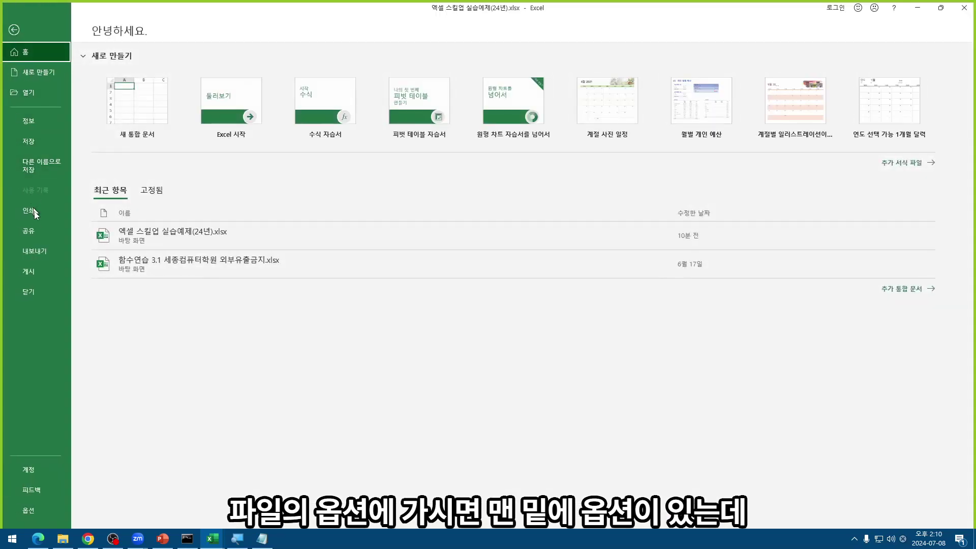
left_click(44, 507)
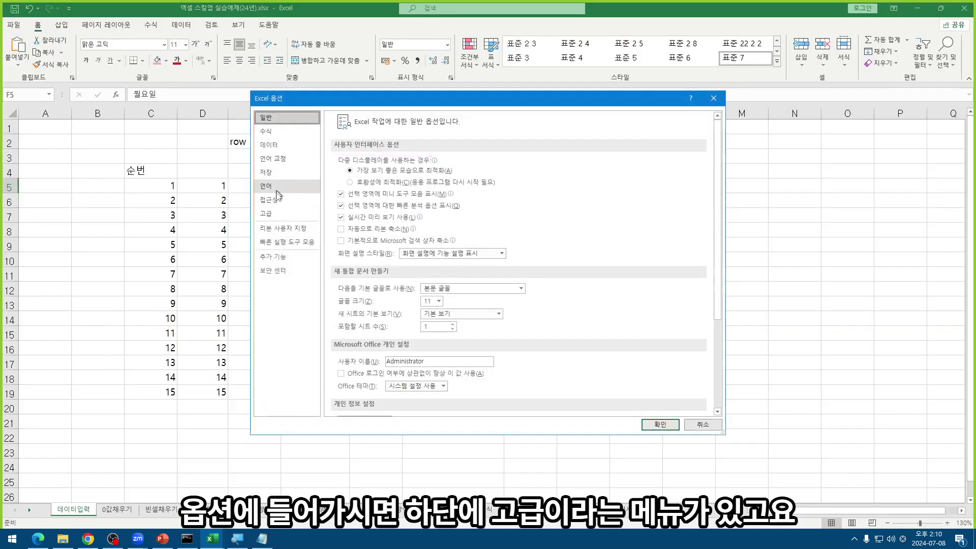
left_click(267, 213)
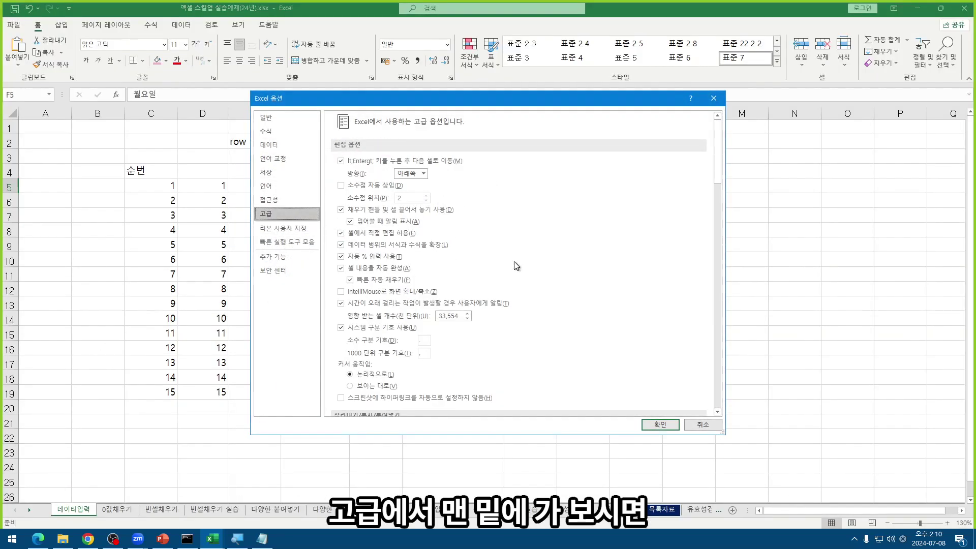
scroll(502, 266, "down", 20)
scroll(496, 261, "down", 3)
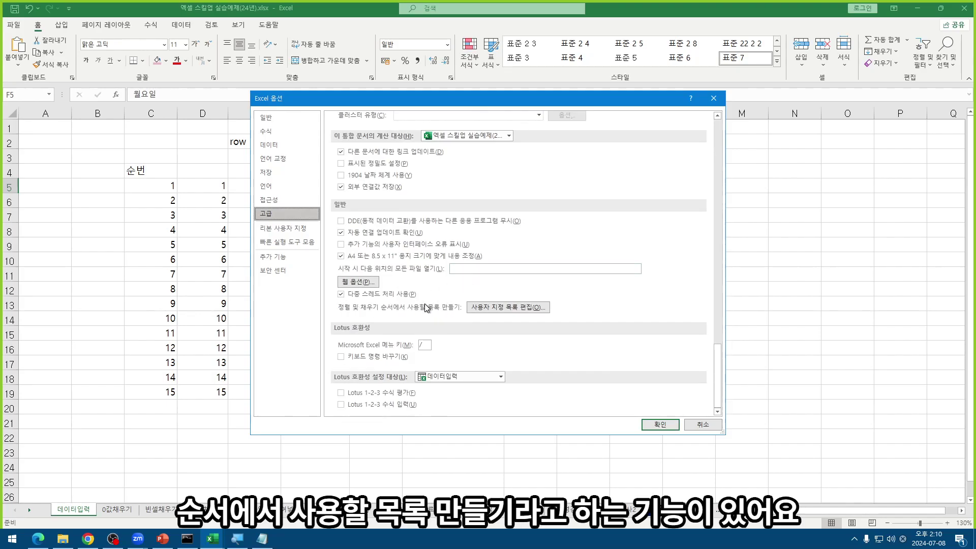
left_click(506, 310)
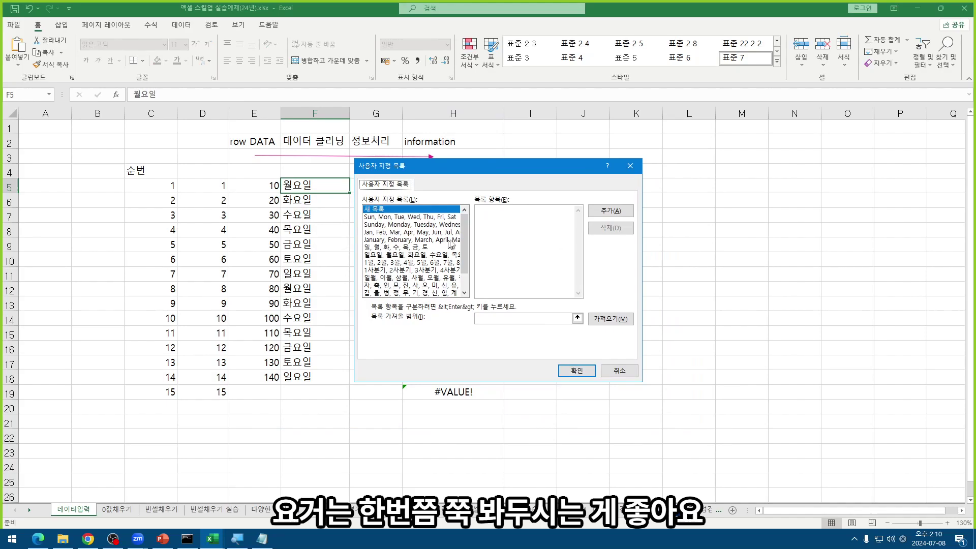
- Examine the built-in English weekday and month lists, and leave the options without making changes
mouse_move(464, 236)
left_mouse_down()
mouse_move(464, 255)
mouse_move(463, 219)
left_mouse_up()
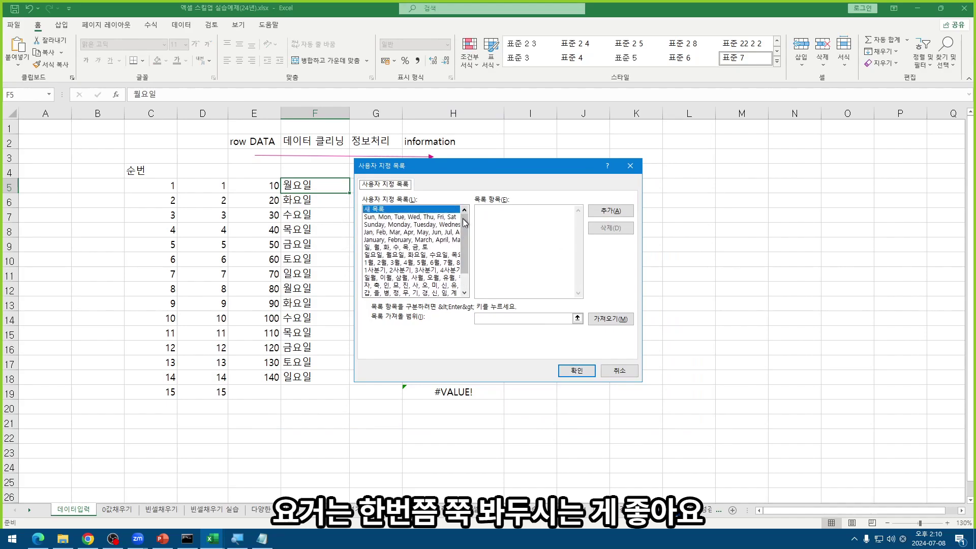
left_click(407, 224)
left_click(402, 232)
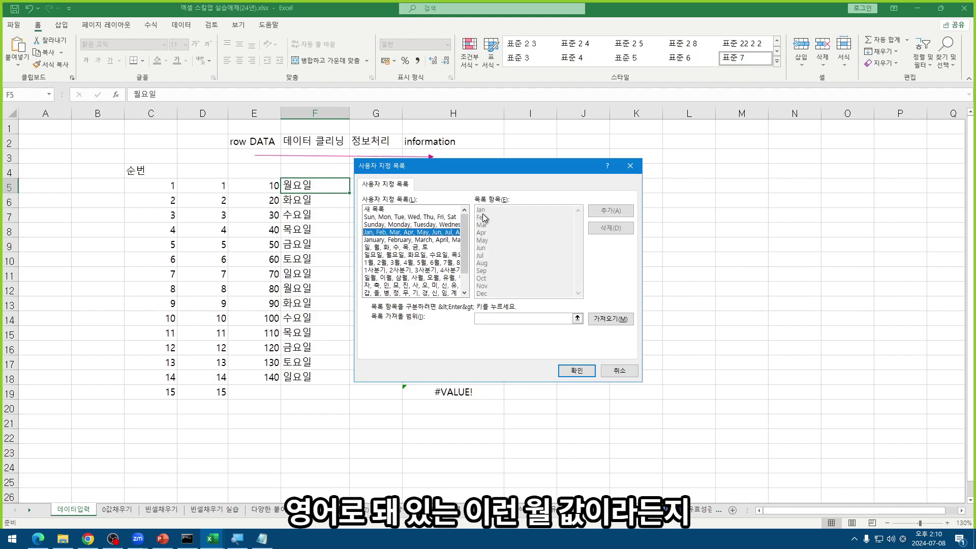
left_click(414, 240)
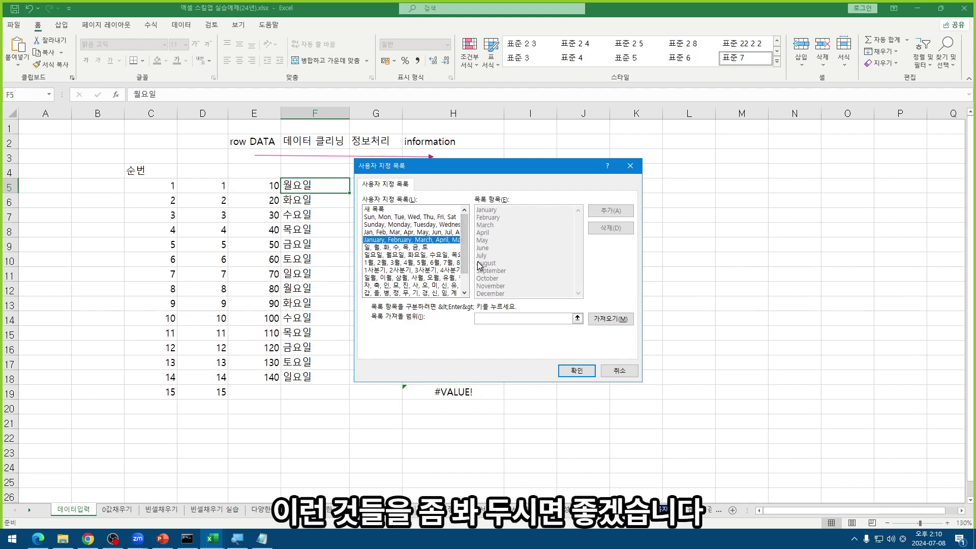
left_click(625, 371)
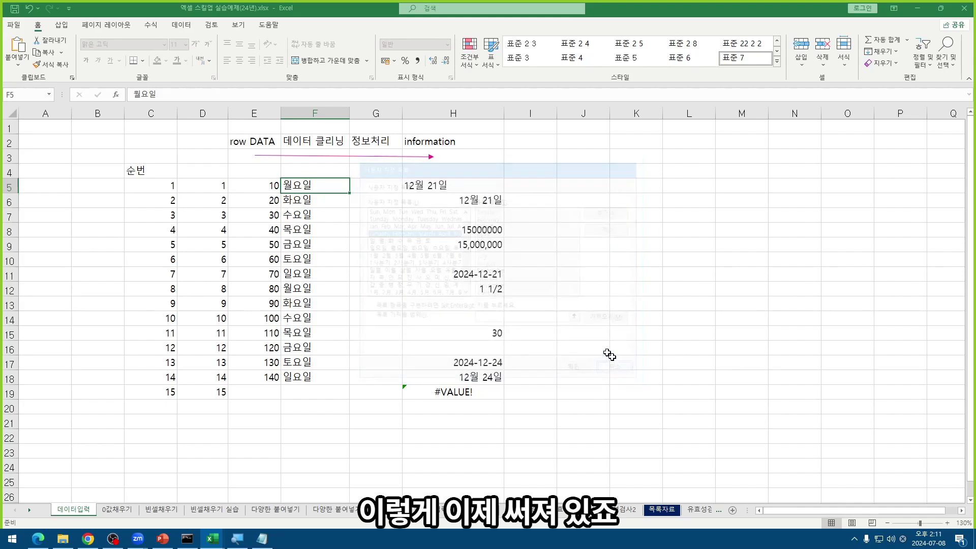
left_click(704, 424)
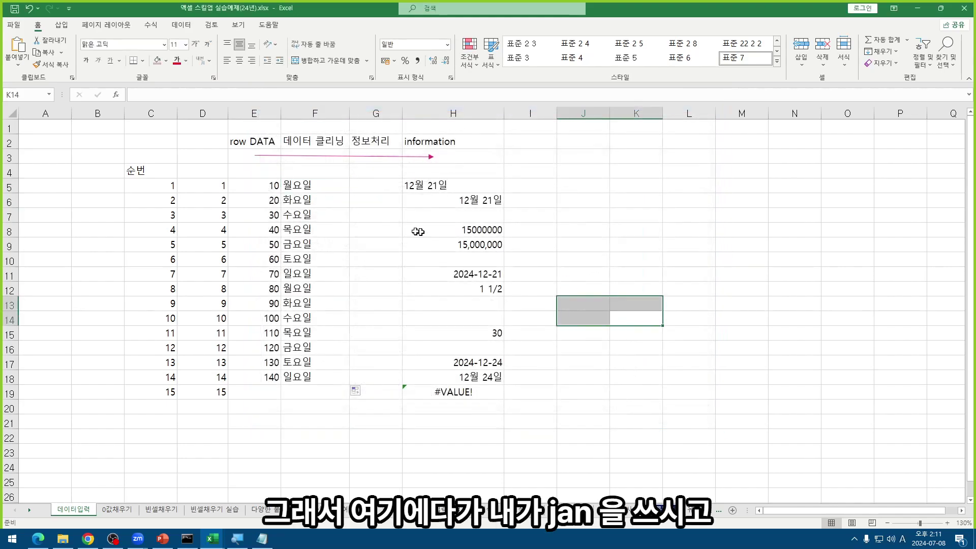
- Enter jan in G5 and AutoFill the month abbreviations down through G16
left_click(374, 185)
type("jan")
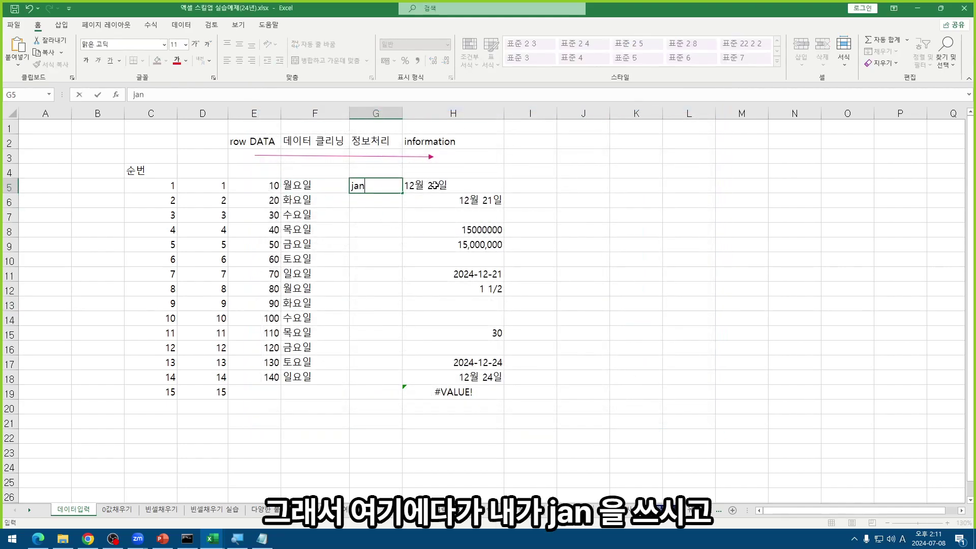
key("Return")
left_click(380, 185)
left_click_drag(402, 194, 402, 354)
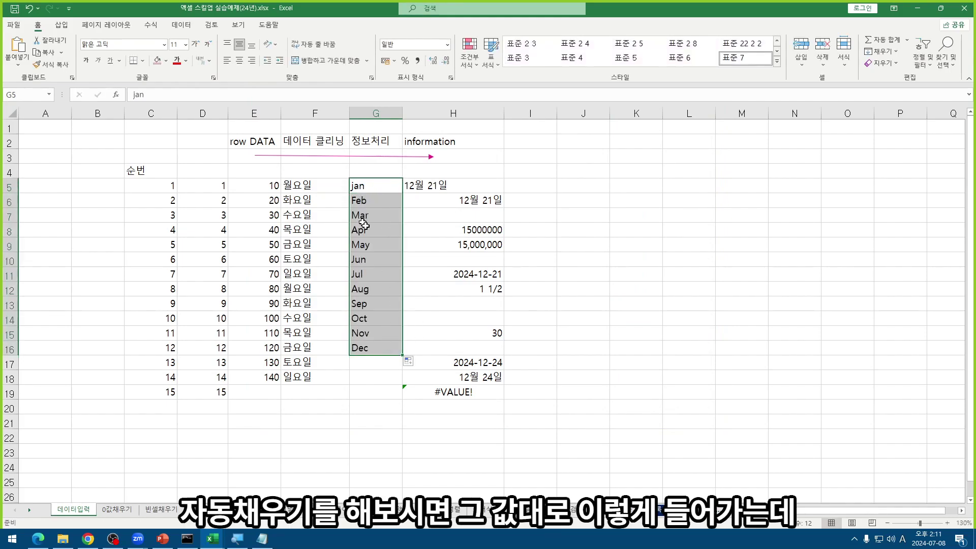
left_click(376, 347)
left_click_drag(367, 191, 376, 350)
left_click(376, 348)
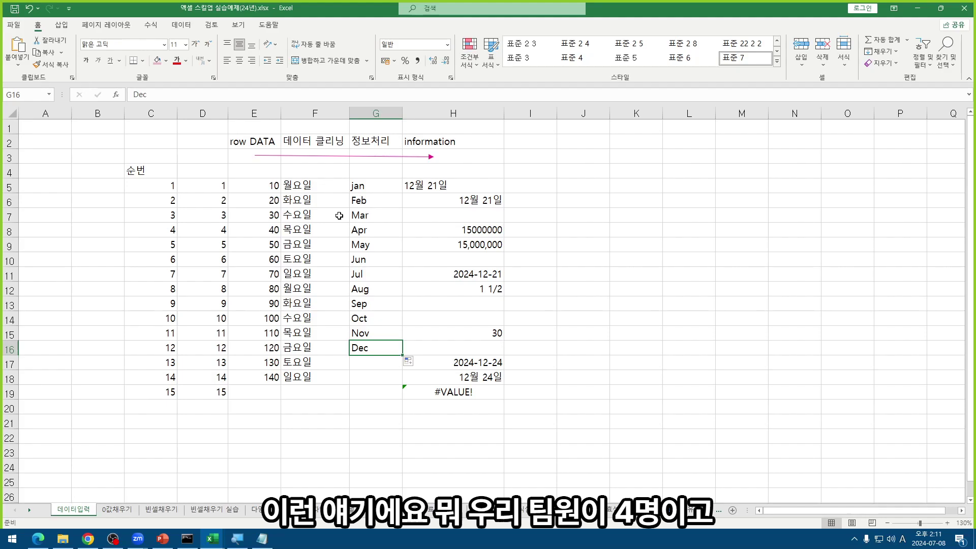
- Reopen the custom list editor in the advanced options and start entering items for a new list
left_click(593, 187)
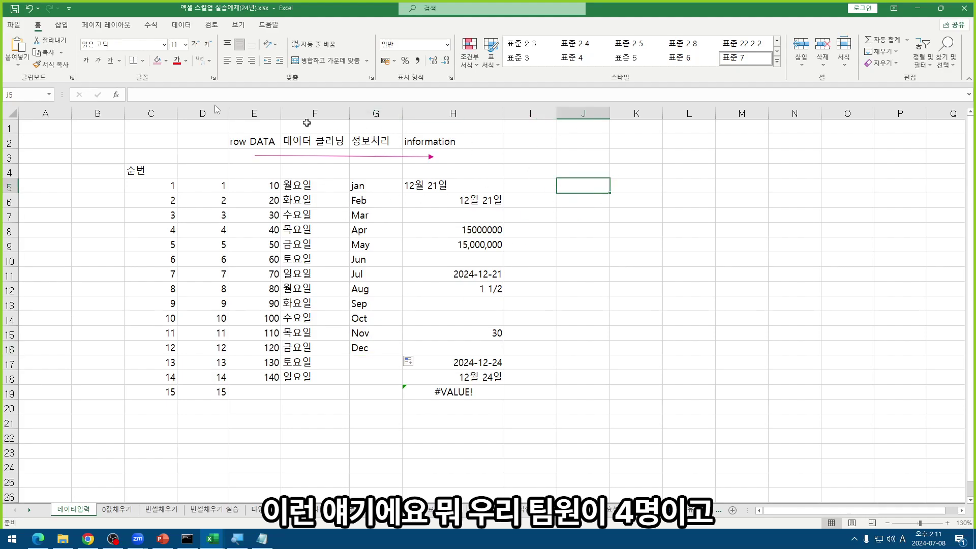
left_click(17, 28)
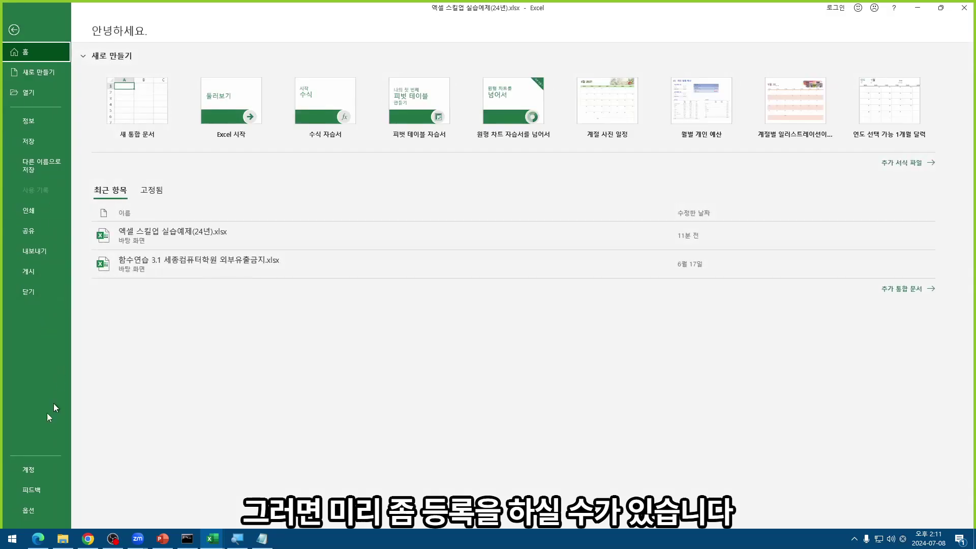
left_click(23, 510)
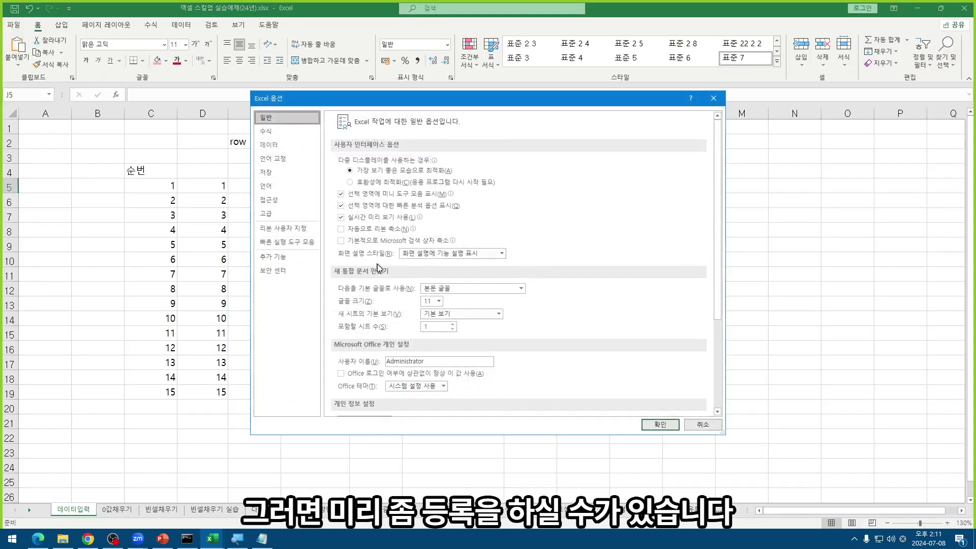
scroll(376, 262, "down", 5)
left_click(298, 216)
scroll(409, 291, "down", 20)
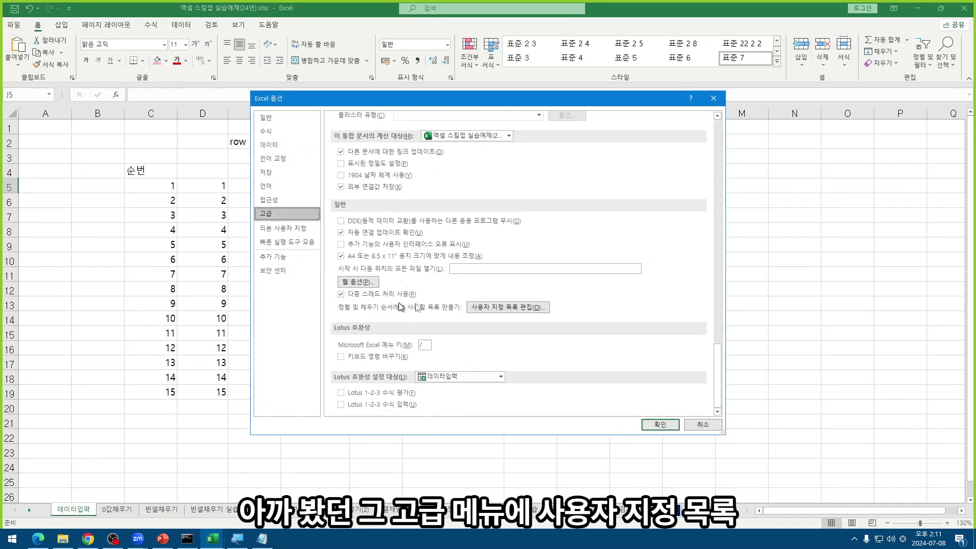
left_click(492, 308)
left_click(505, 226)
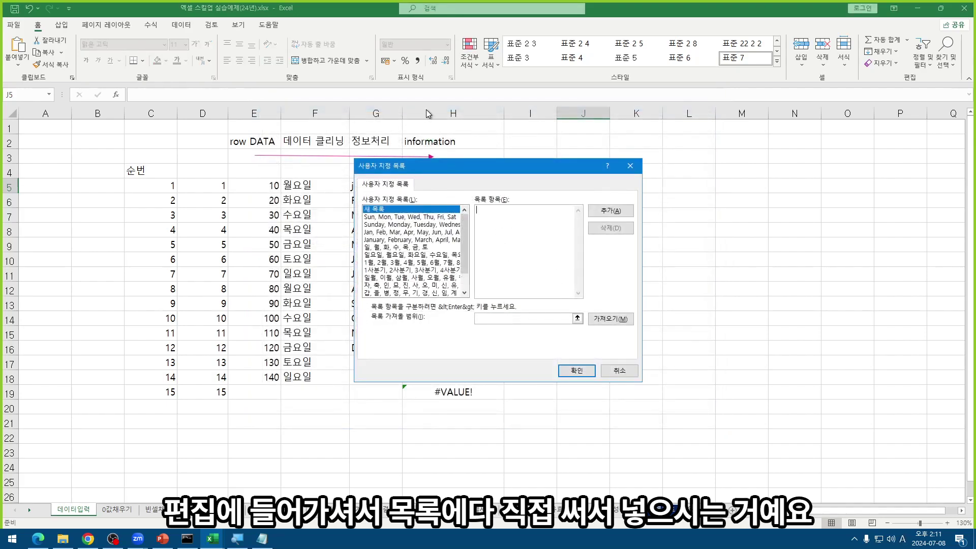
- Add a custom list with the entries 둘리, 희동이, 길동이, 도우너 and 또치, and accept it
key("Hangul")
type("ㄷ둘리")
key("Return")
type("희동이")
key("Return")
type("길동")
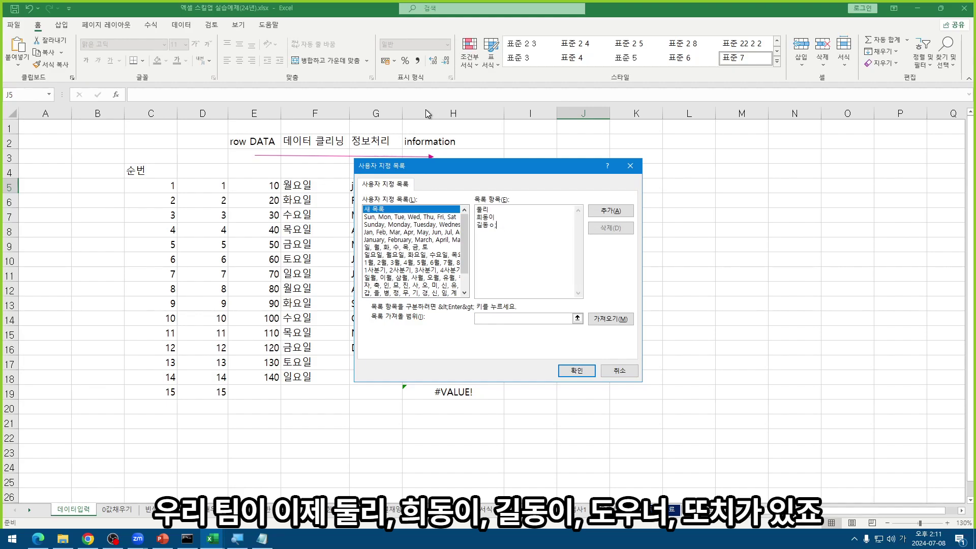
type("이")
key("Return")
type("도우너")
key("Return")
type("또치")
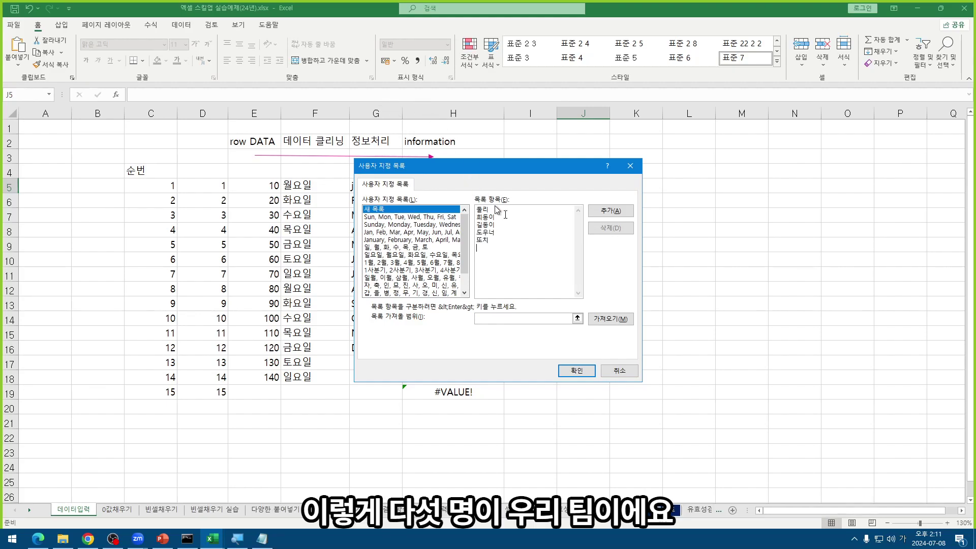
left_click(611, 211)
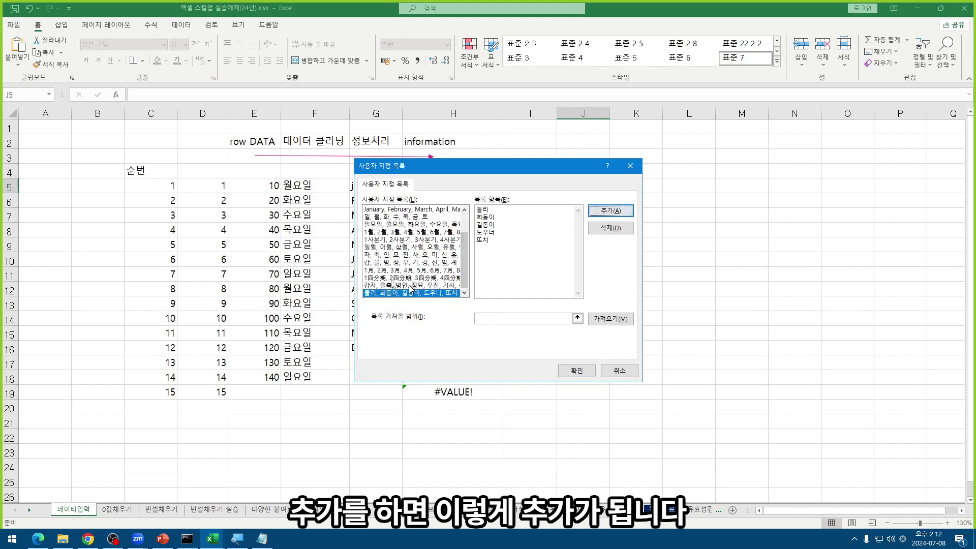
left_click(577, 371)
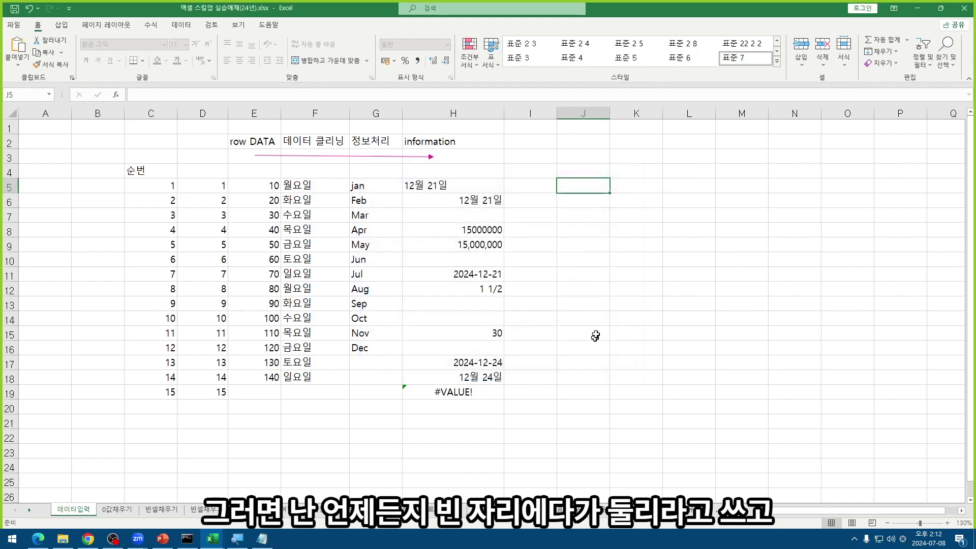
- Enter 둘리 in J6 and AutoFill the custom list down through J18
left_click(660, 424)
left_click(605, 197)
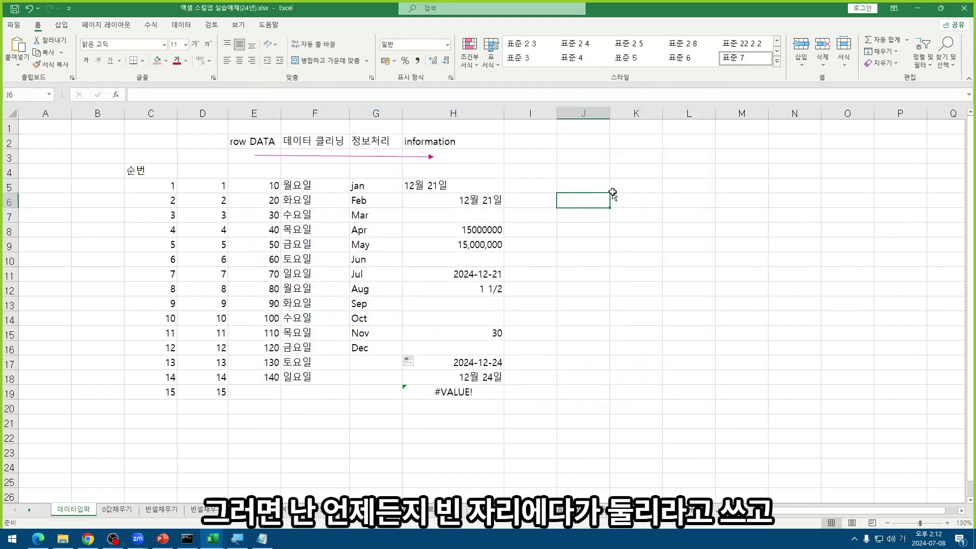
type("둘리")
key("Return")
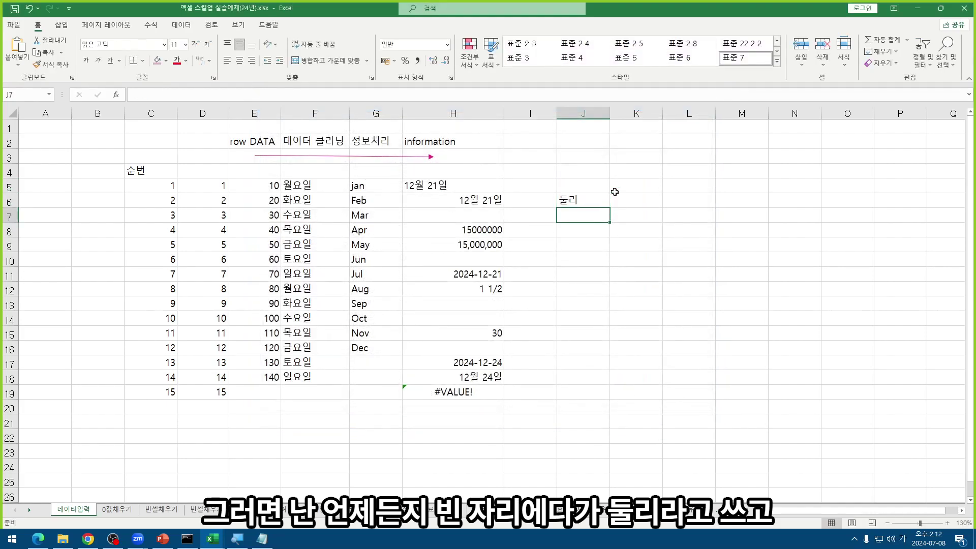
left_click(596, 199)
left_click_drag(609, 207, 577, 395)
left_click(576, 234)
left_click_drag(573, 204, 586, 292)
left_click(587, 291)
left_click(582, 249)
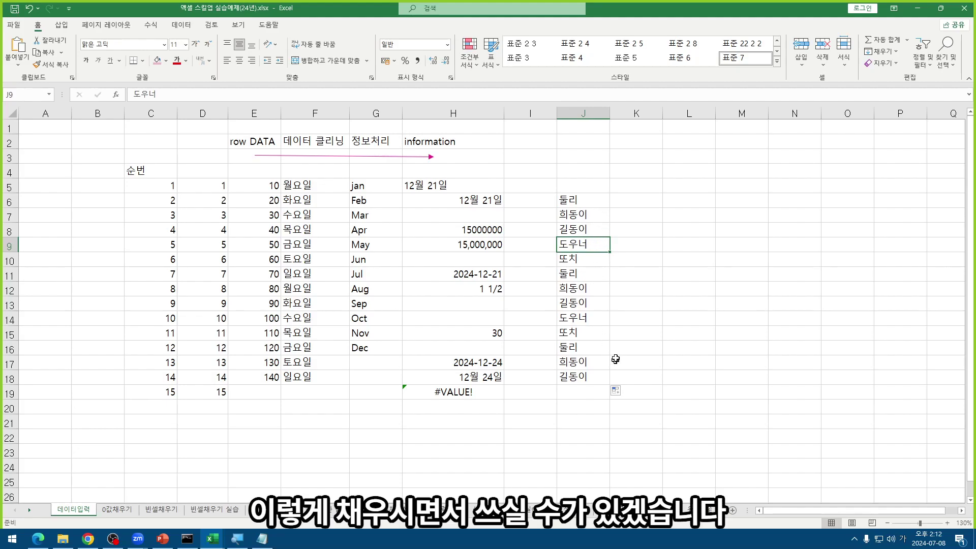
left_click(507, 315)
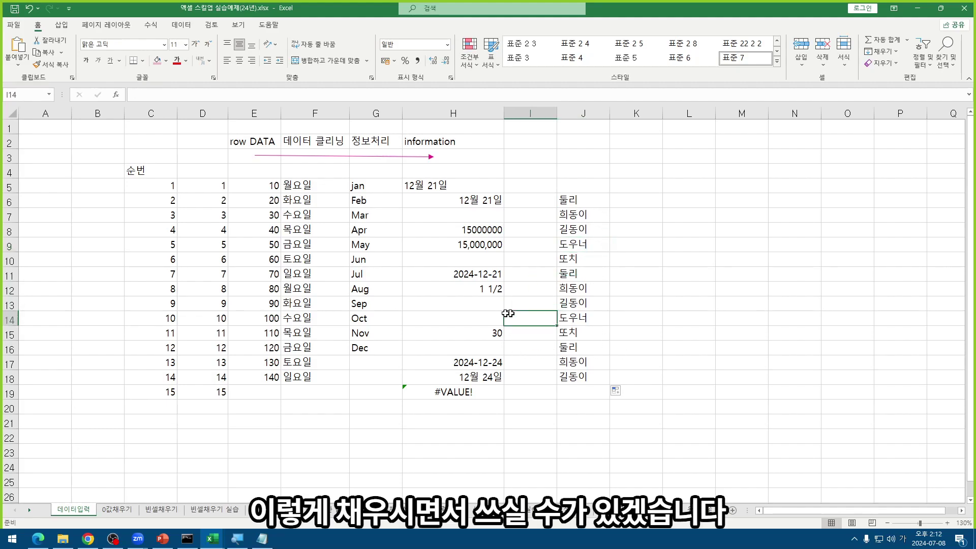
left_click(388, 314)
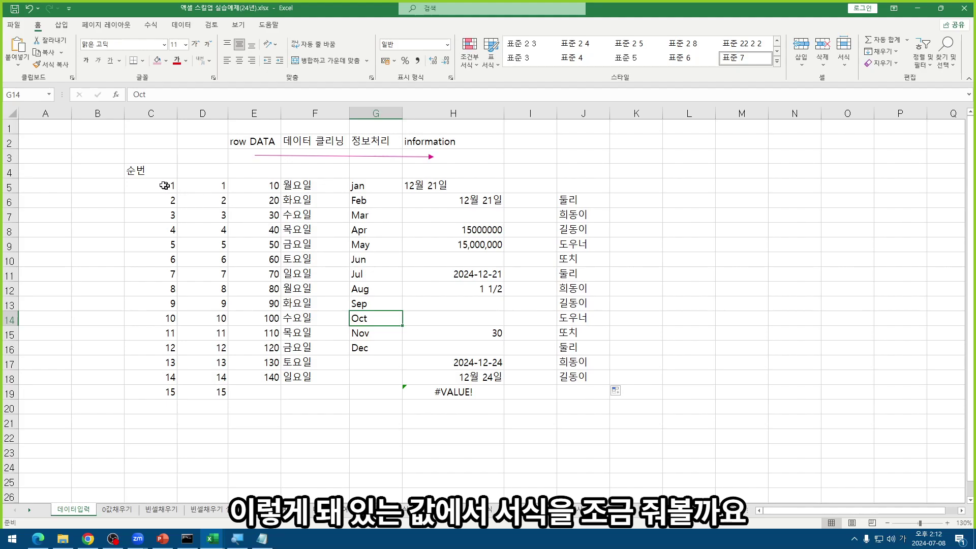
- Set the font of C5:G12 to HY견고딕 at size 14
left_click_drag(154, 184, 383, 290)
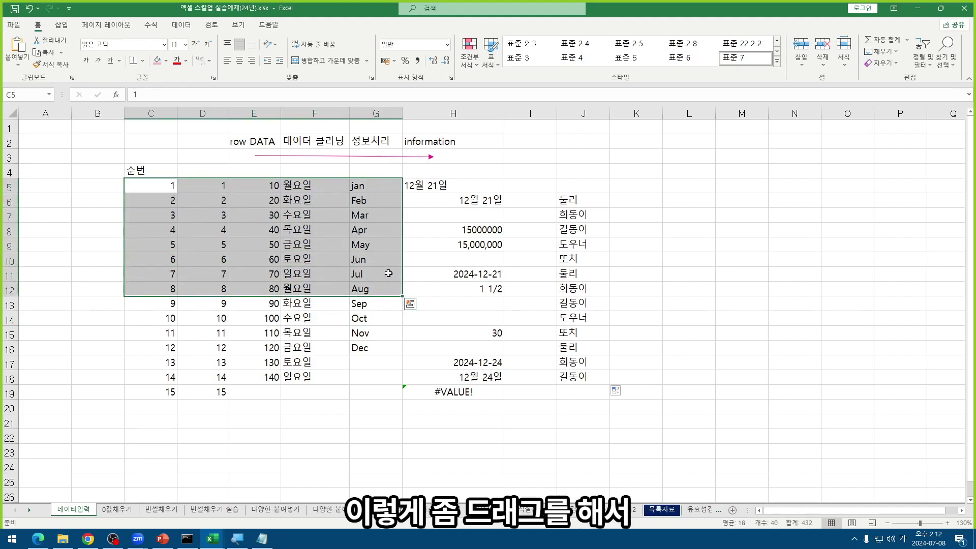
left_click(164, 44)
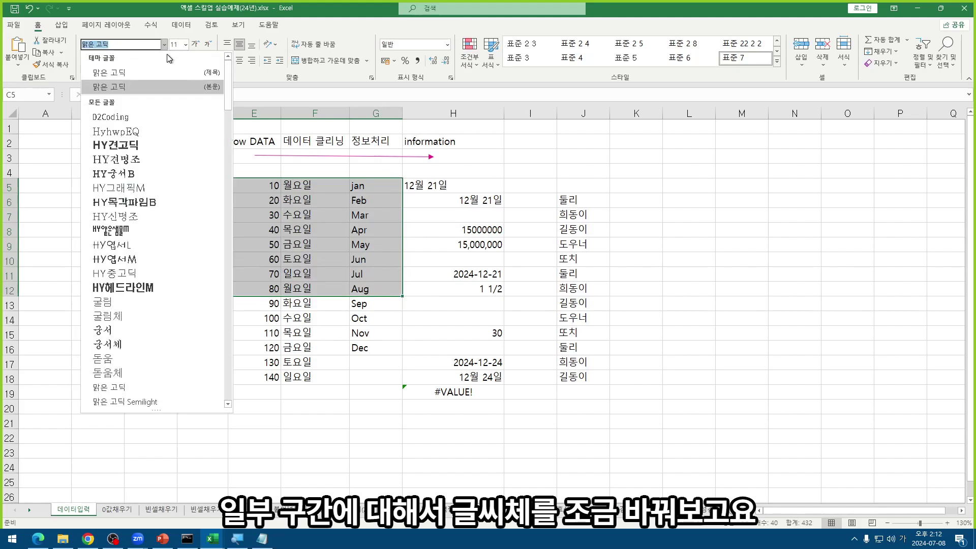
left_click(125, 146)
left_click(195, 46)
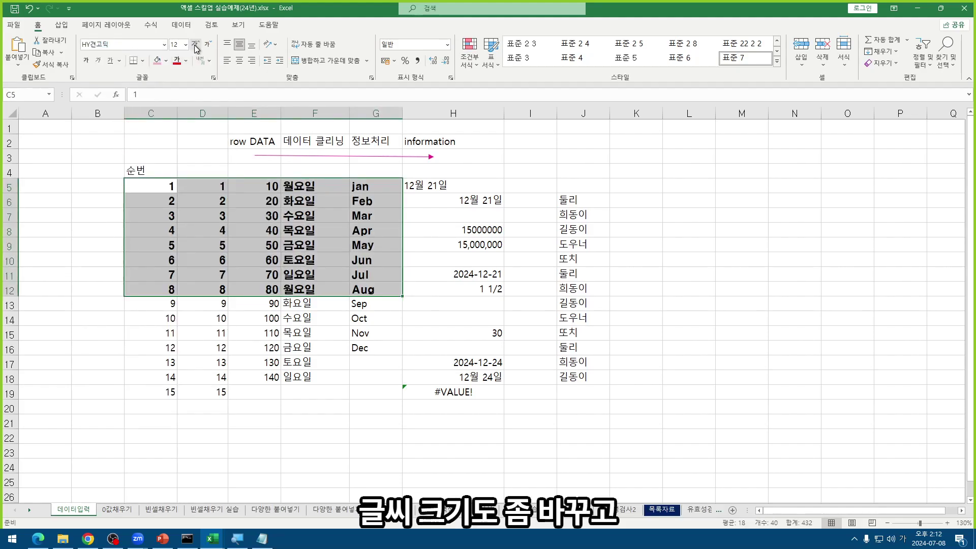
left_click(196, 46)
- Make the text in C5:G12 bold, italic and underlined
left_click(85, 60)
left_click(97, 60)
left_click(110, 60)
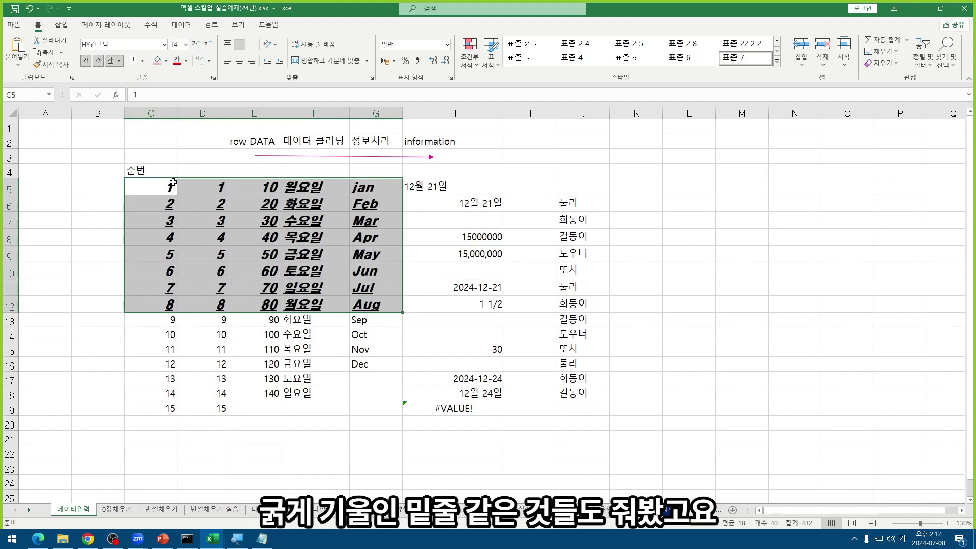
- Apply all borders to C5:G12, plus a top border and a double bottom border
left_click(143, 61)
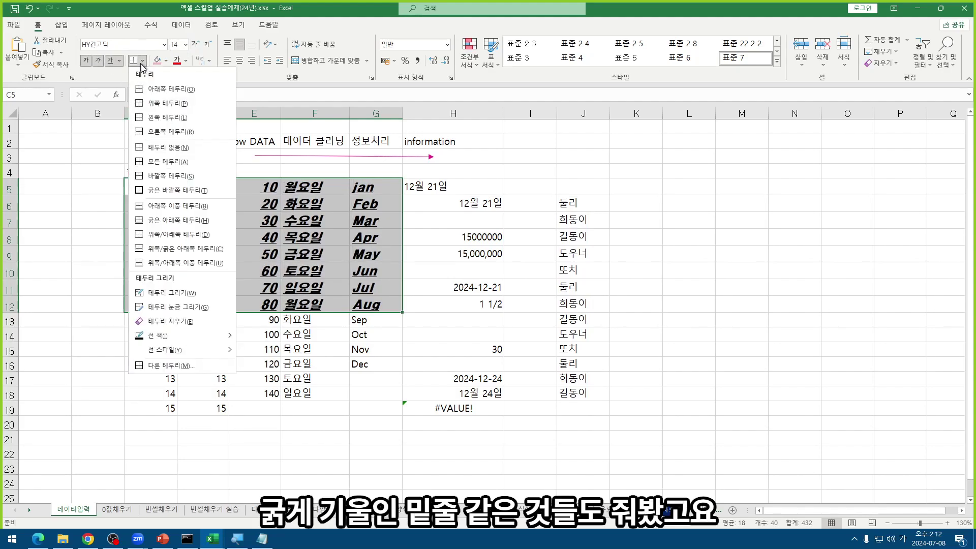
left_click(180, 161)
left_click(143, 60)
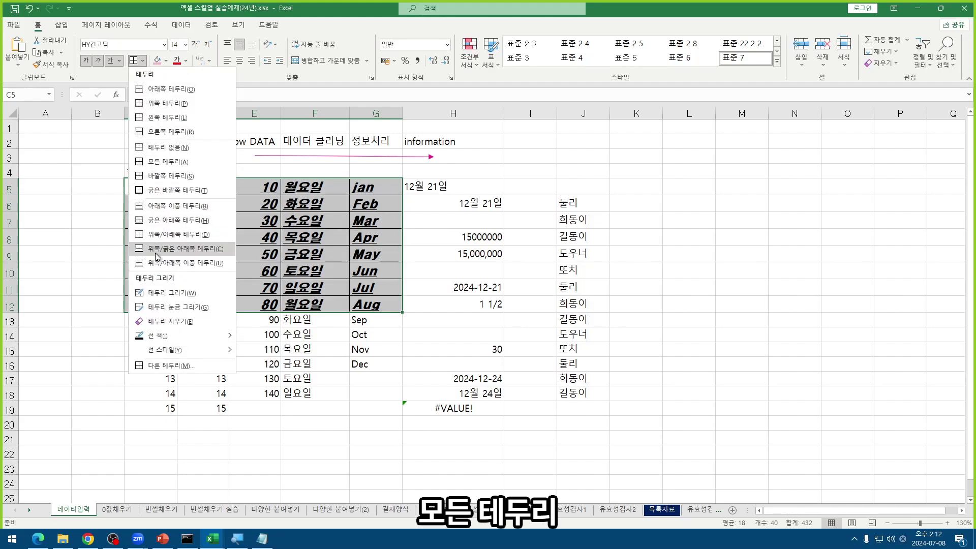
left_click(168, 263)
left_click(267, 270)
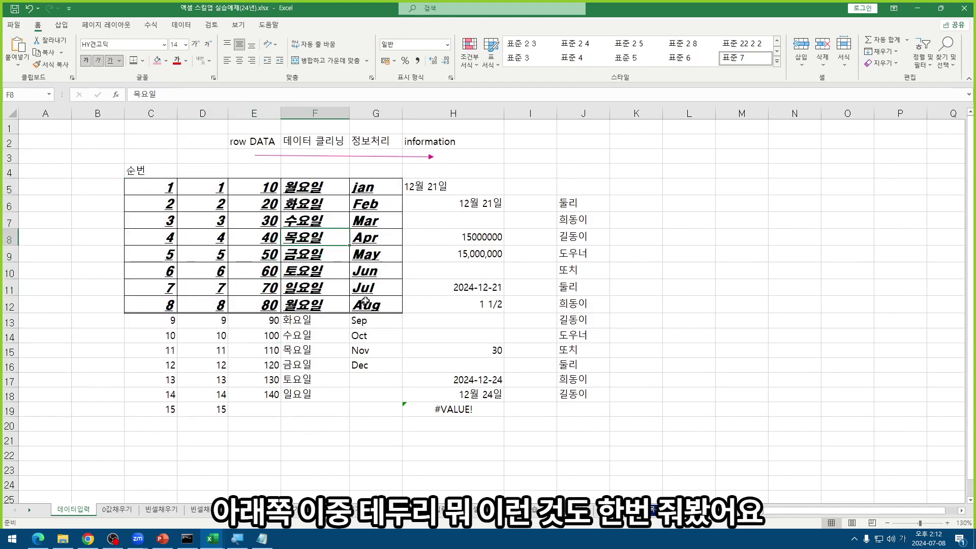
- Fill C5:C12 with pink and D5:G5 with yellow
left_click_drag(152, 187, 149, 305)
left_click(158, 60)
left_click_drag(203, 187, 379, 189)
left_click(166, 61)
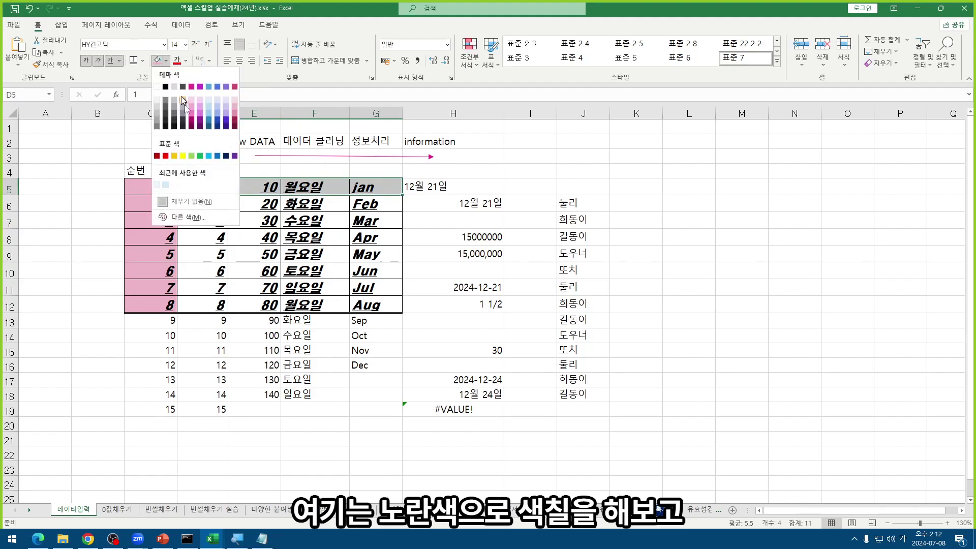
left_click(183, 156)
left_click_drag(255, 255, 254, 238)
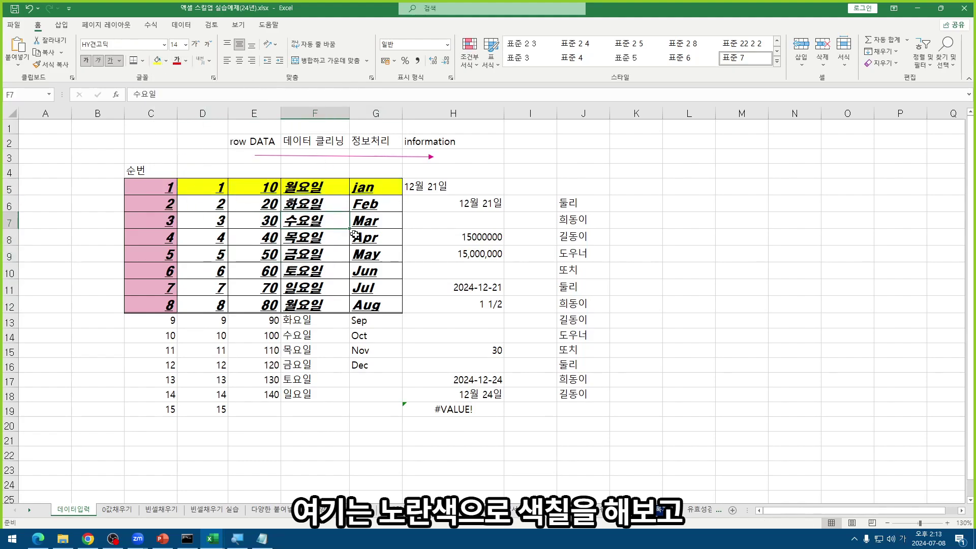
- Center the contents of C5:G12 horizontally and compare the formatted cells with an unformatted name cell in column J
left_click_drag(166, 187, 376, 305)
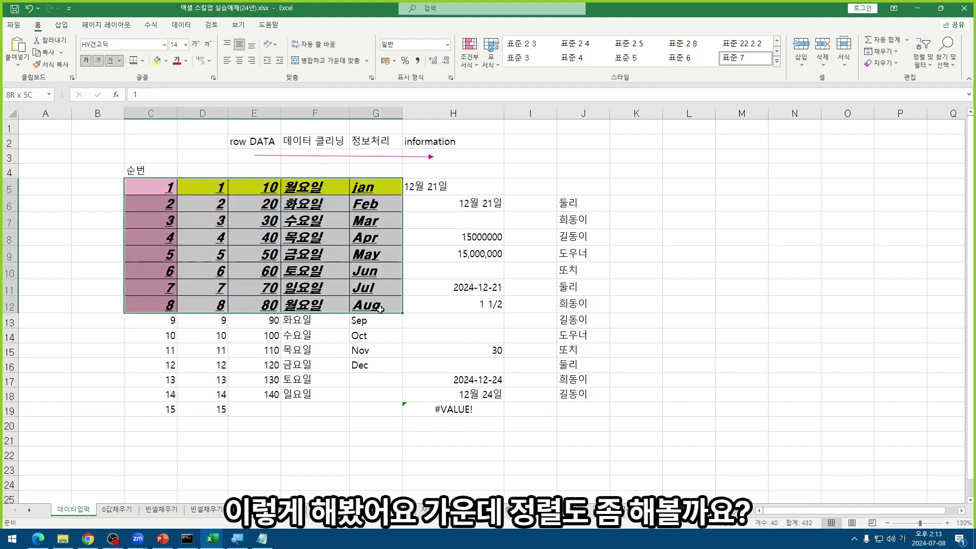
left_click(239, 61)
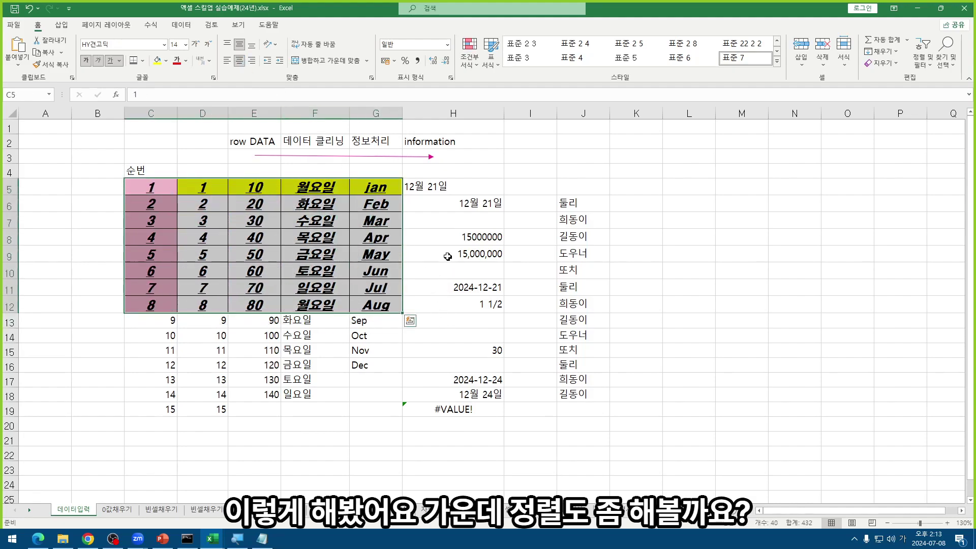
left_click(301, 232)
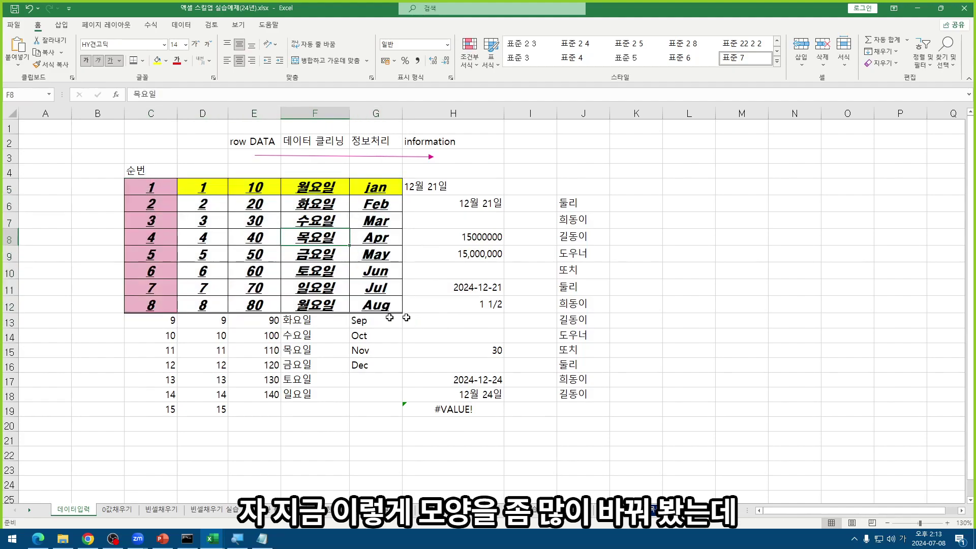
left_click(579, 213)
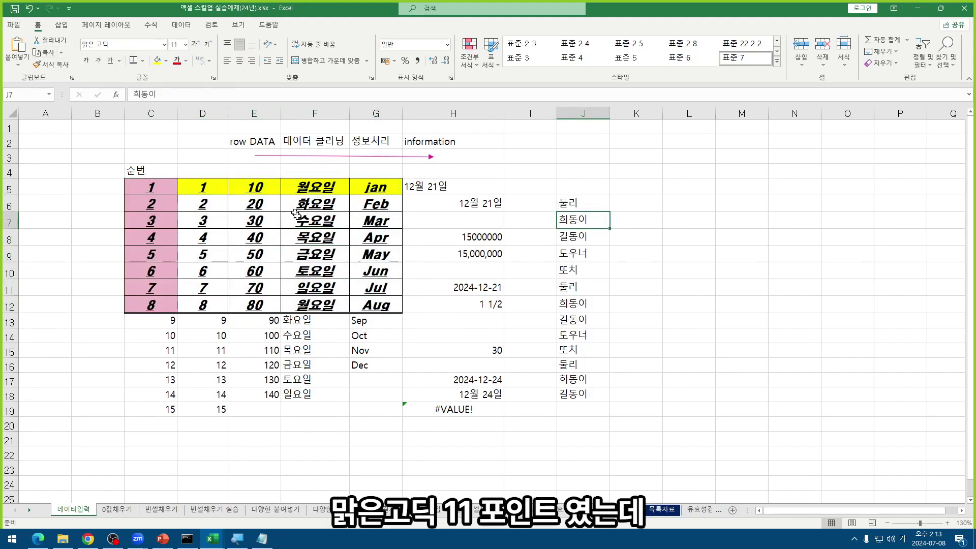
left_click(318, 202)
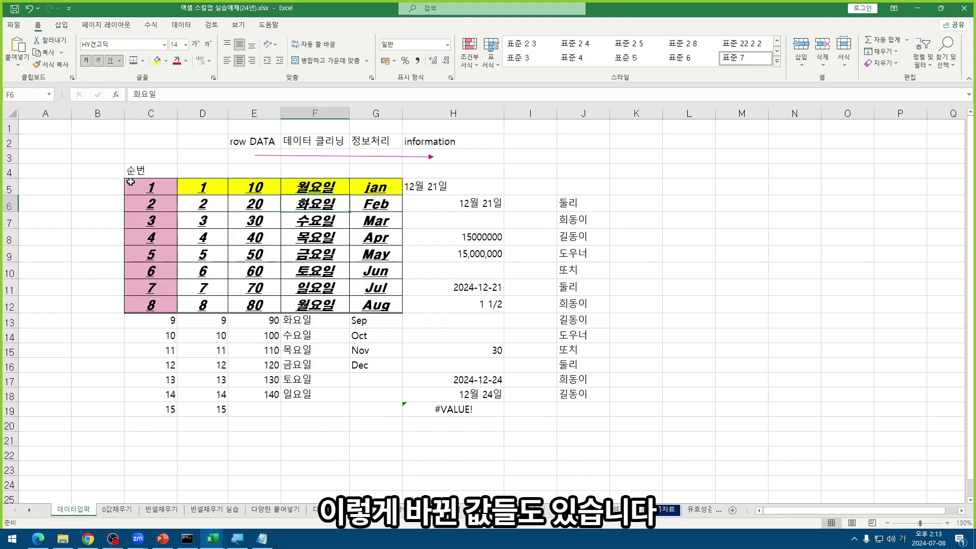
- Copy E5:F7, paste it at L5 and end copy mode
left_click_drag(136, 183, 226, 224)
left_click_drag(254, 187, 311, 224)
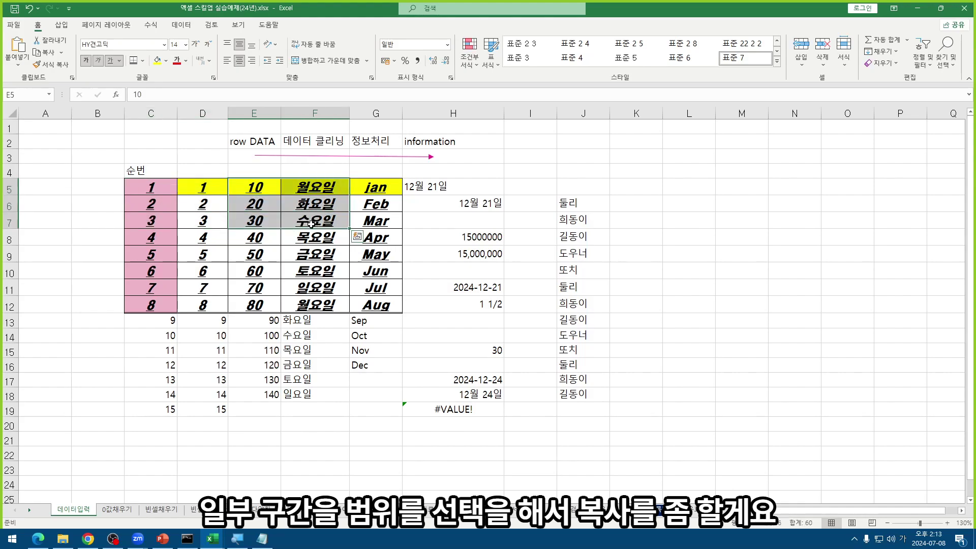
key("ctrl+c")
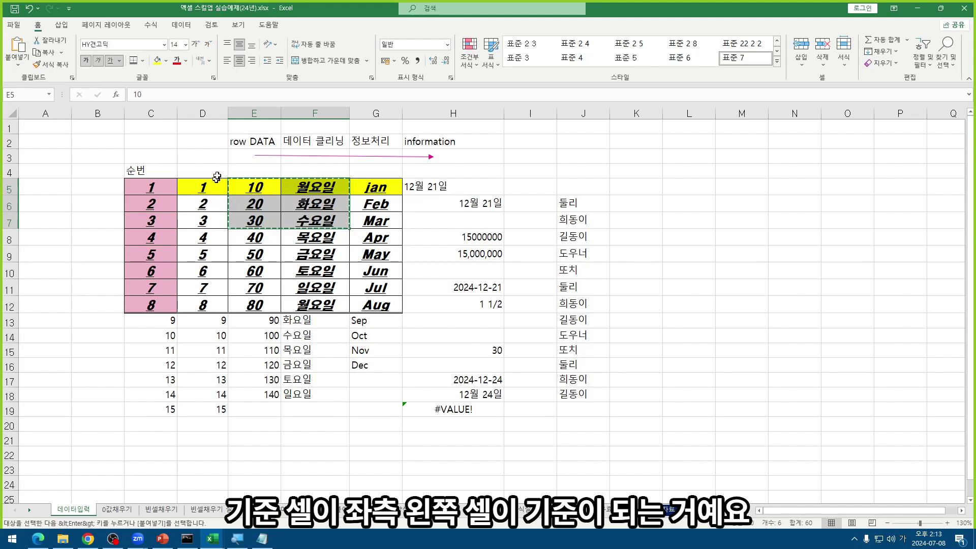
left_click(678, 189)
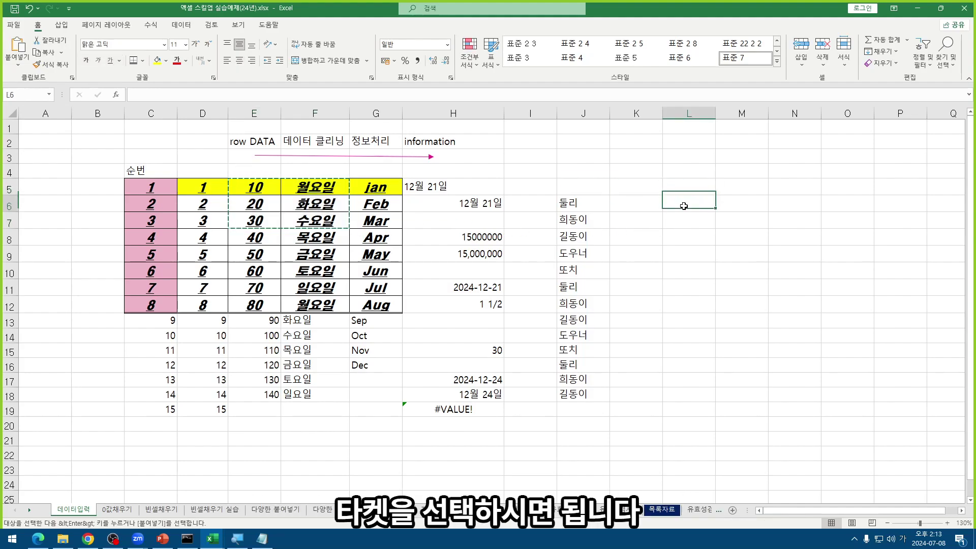
left_click_drag(649, 188, 680, 191)
left_click(680, 191)
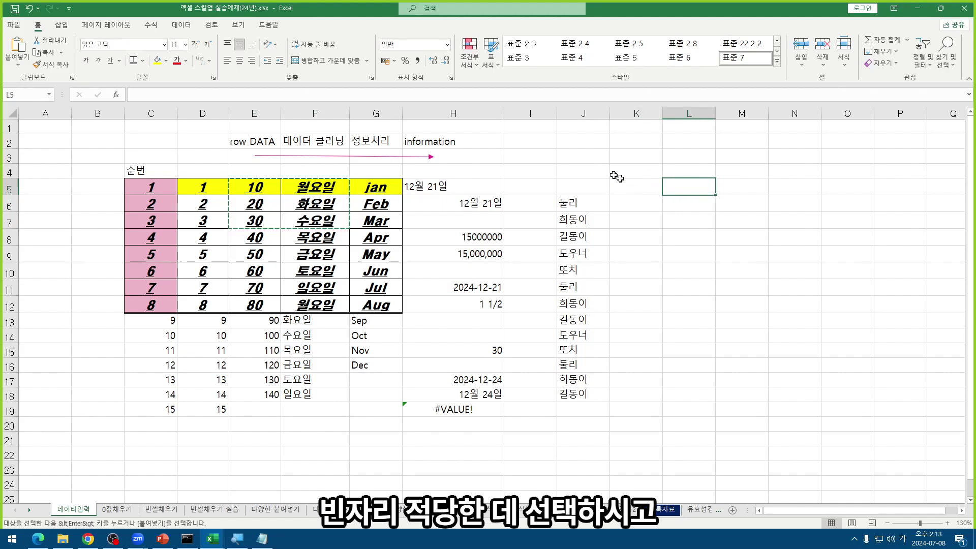
key("ctrl+v")
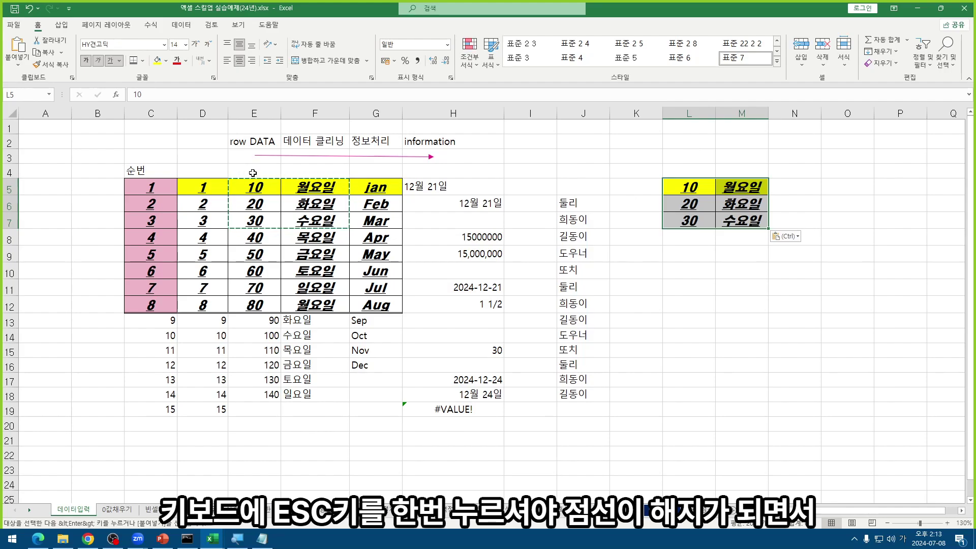
key("Escape")
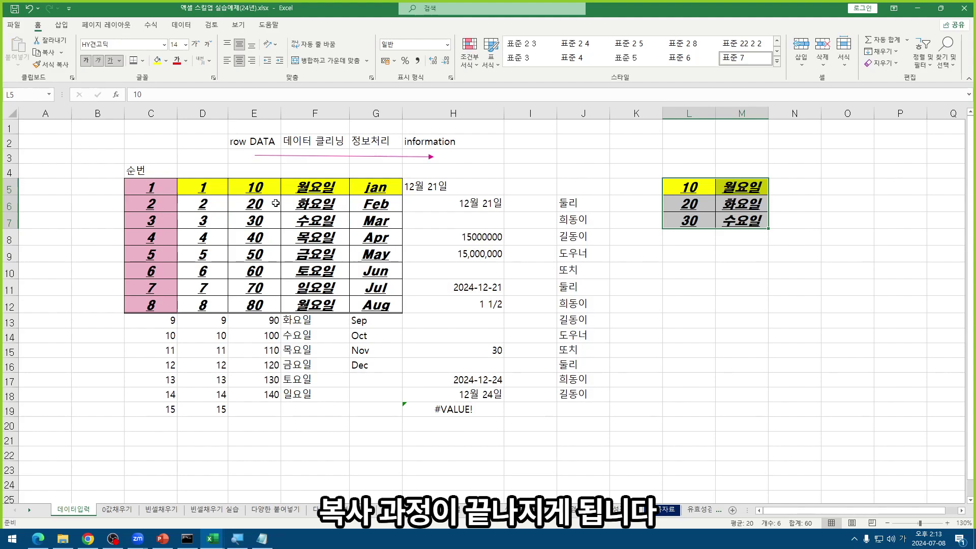
- Copy E5:F6, paste it repeatedly at L9, L12 and L15, and end copy mode
left_click_drag(254, 187, 301, 204)
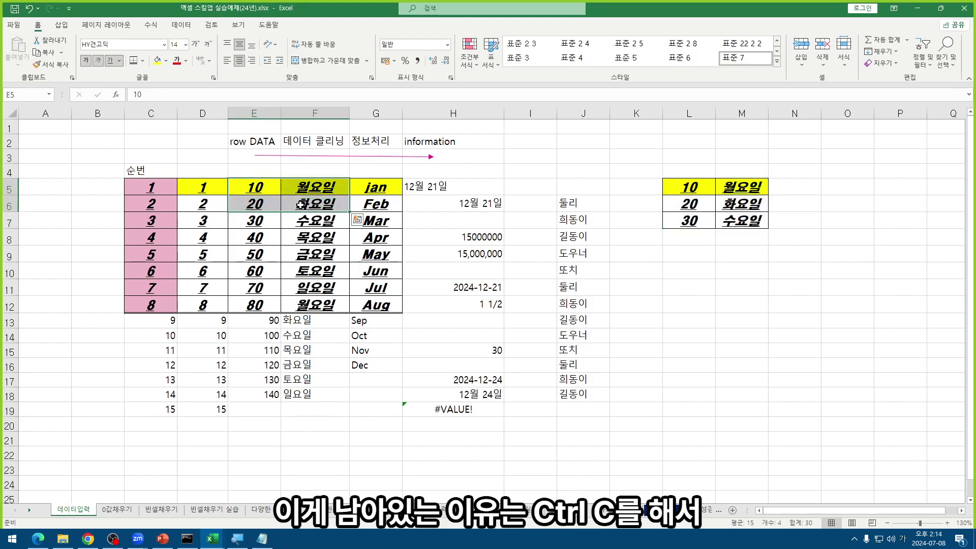
key("ctrl+c")
left_click(600, 247)
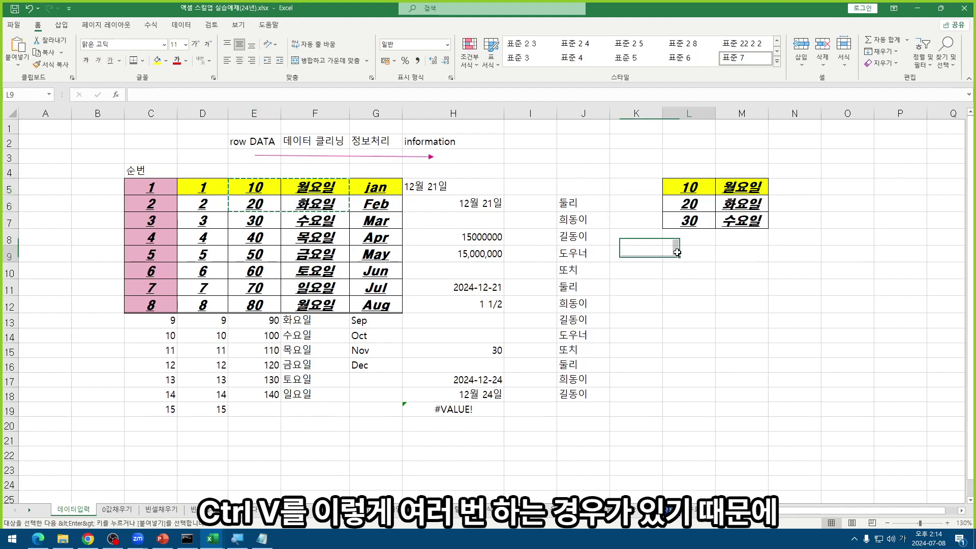
left_click(671, 254)
key("ctrl+v")
left_click(689, 302)
key("ctrl+v")
left_click(691, 351)
key("ctrl+v")
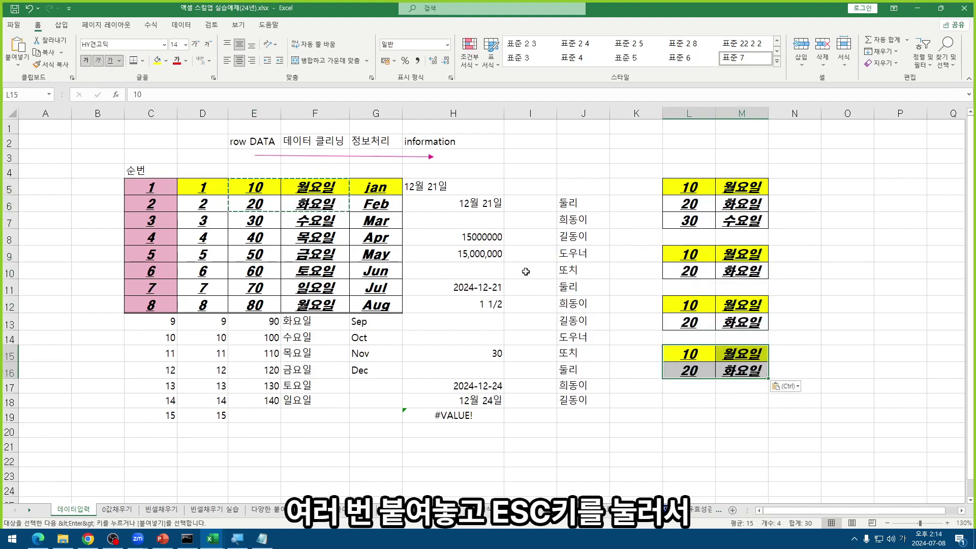
key("Escape")
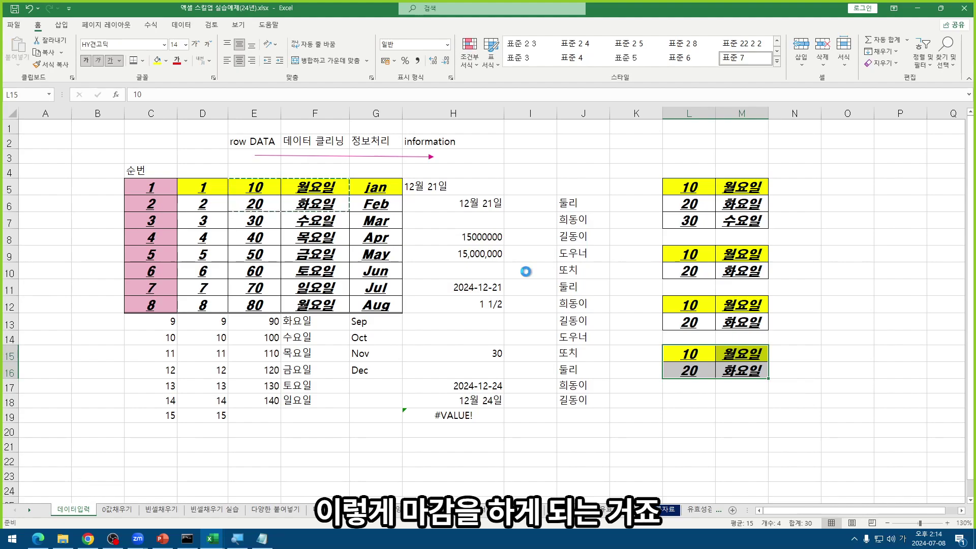
- Undo all the pastes in columns L and M
key("ctrl+z")
key("ctrl+z")
key("ctrl+z")
key("ctrl+z")
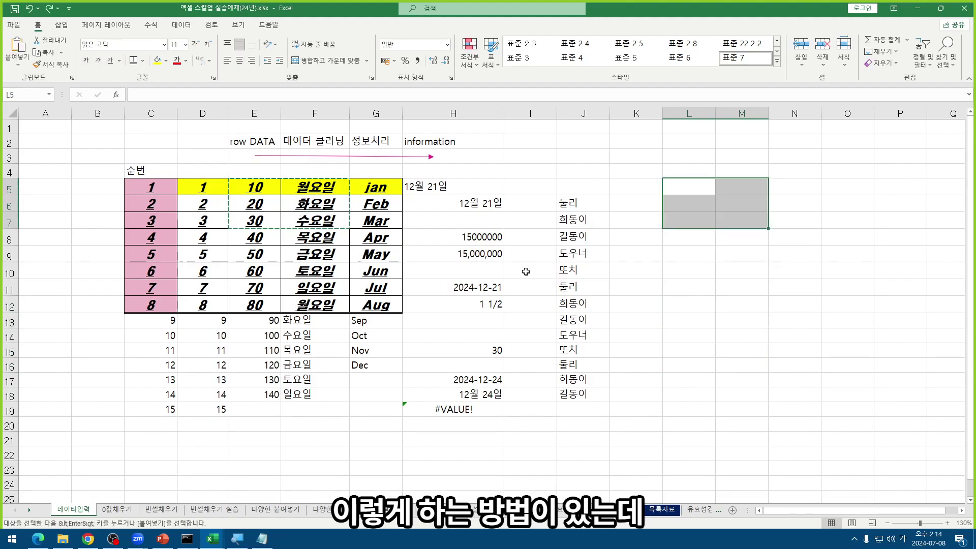
left_click(421, 285)
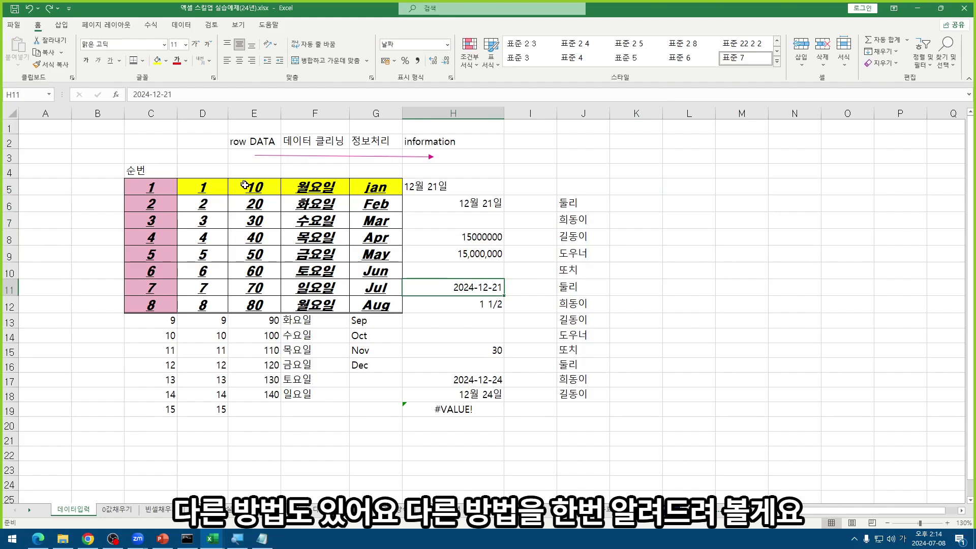
- Copy E5:F7 and paste it once at L5 so that copy mode ends with the paste
left_click_drag(251, 186, 312, 220)
key("ctrl+c")
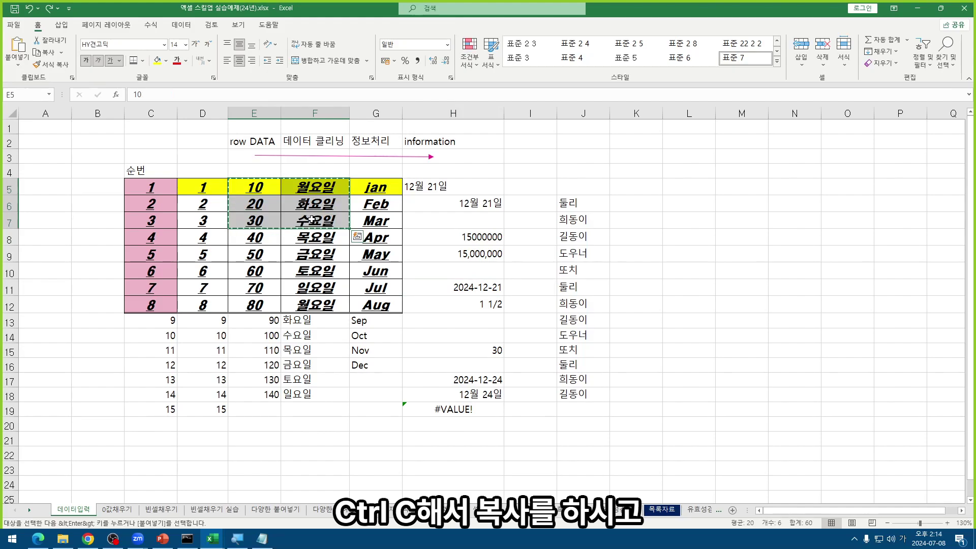
left_click(686, 188)
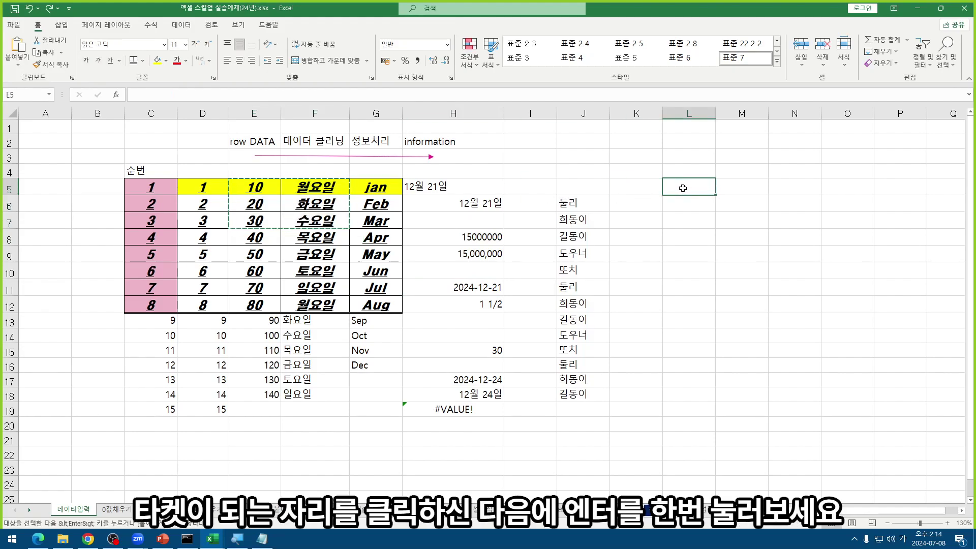
key("Return")
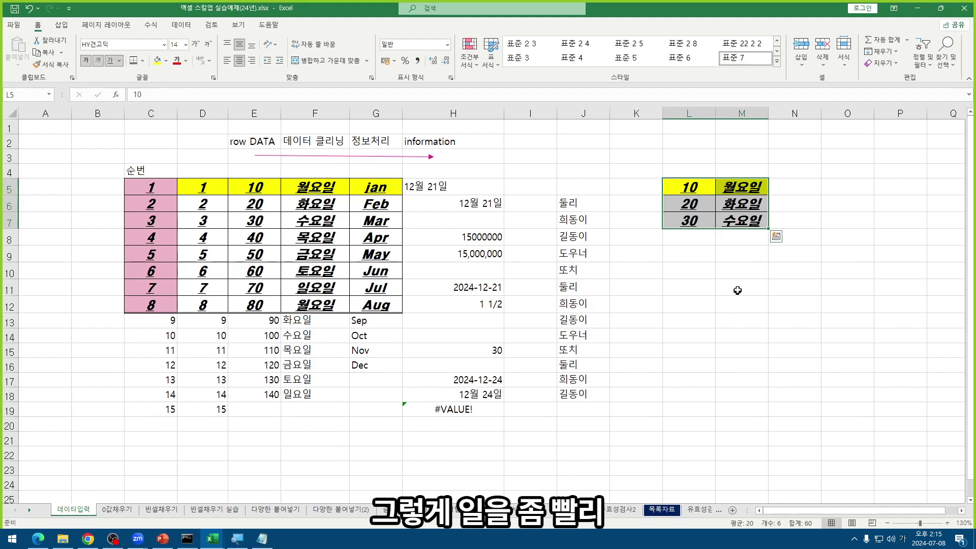
left_click(691, 271)
left_click_drag(692, 257, 744, 333)
left_click(739, 301)
left_click(697, 257)
left_click_drag(696, 258, 733, 300)
left_click(732, 300)
left_click(705, 268)
left_click_drag(692, 255, 747, 289)
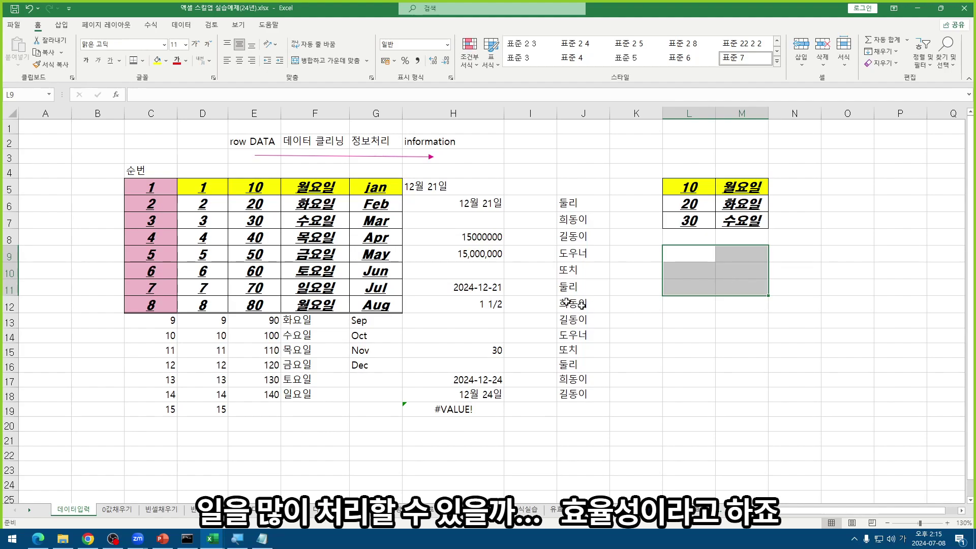
- Select F5:G7, move the cells to L10:M12, and move them back to F5:G7
left_click(483, 269)
left_click_drag(301, 189, 367, 226)
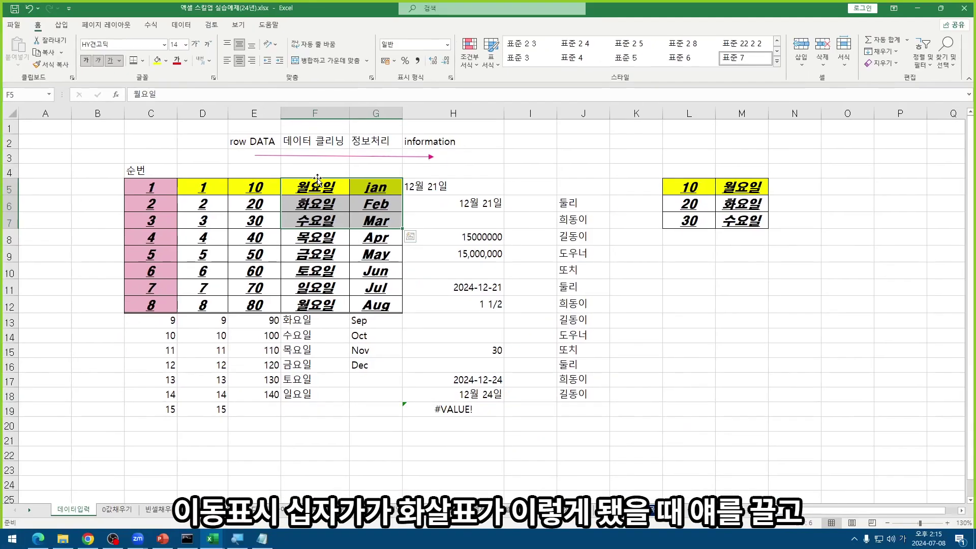
left_click_drag(317, 180, 685, 276)
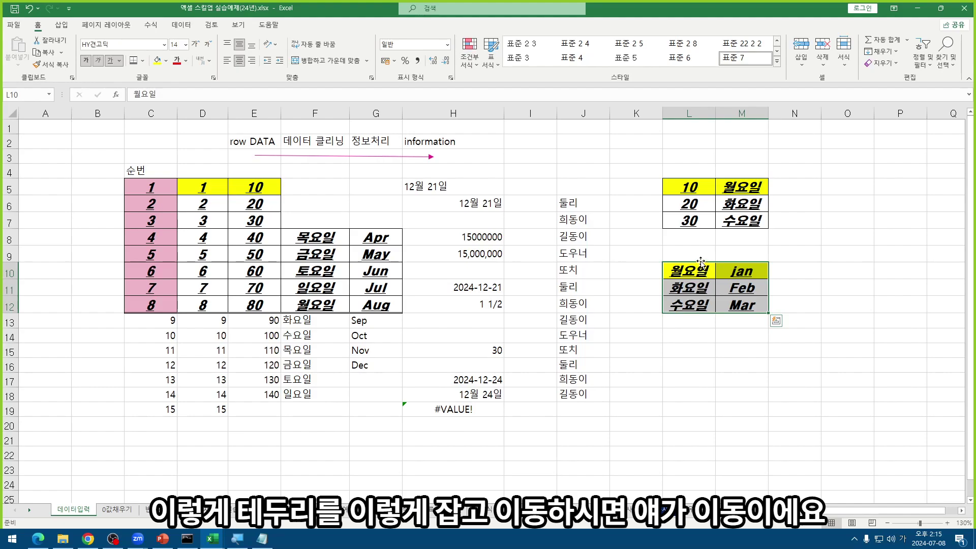
left_click_drag(700, 263, 319, 179)
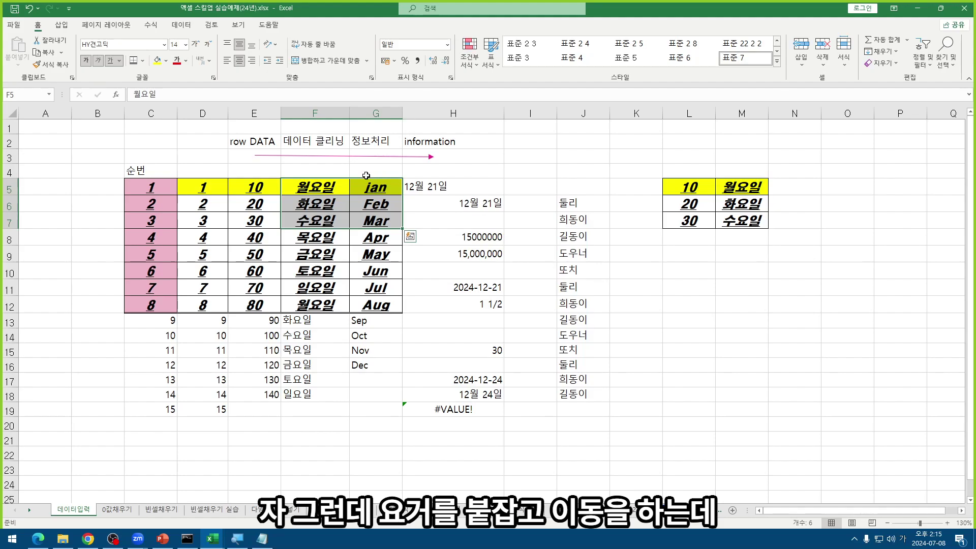
- Copy the selected F5:G7 directly on the sheet to L9:M11, without using the clipboard
mouse_move(368, 181)
left_mouse_down()
mouse_move(524, 200)
mouse_move(743, 285)
mouse_move(740, 258)
left_mouse_up()
key("ctrl")
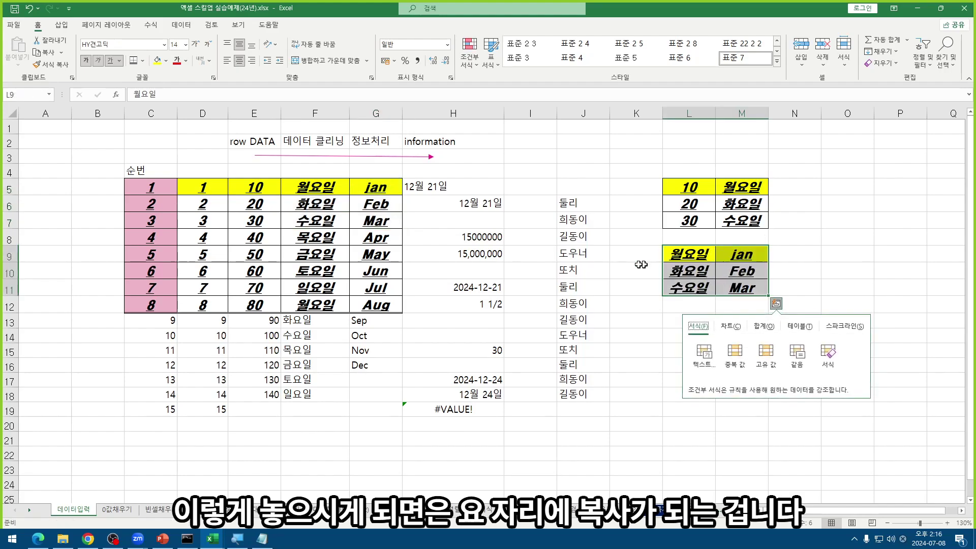
left_click(636, 246)
- Select F5:G7 again and place another direct copy of it at L13:M15
left_click_drag(315, 186, 388, 223)
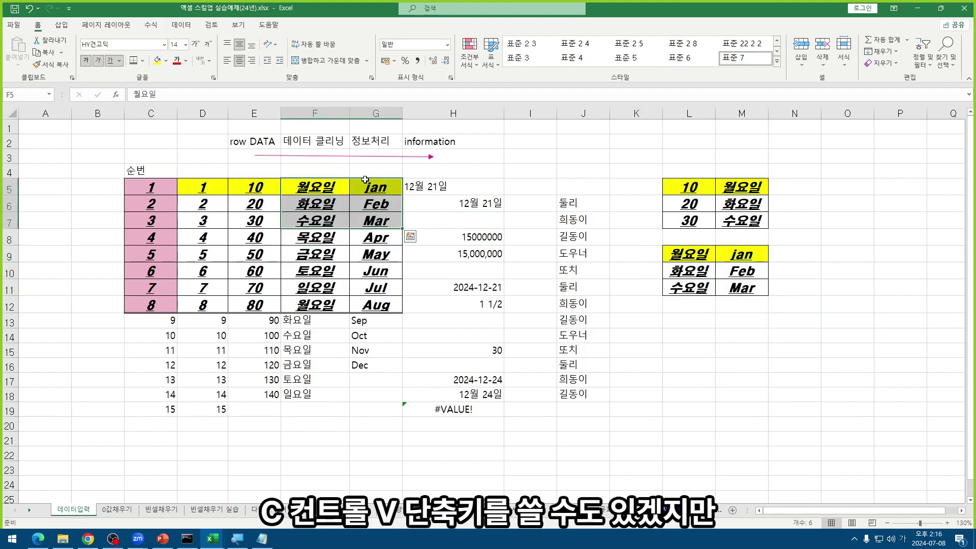
left_click_drag(365, 180, 741, 327)
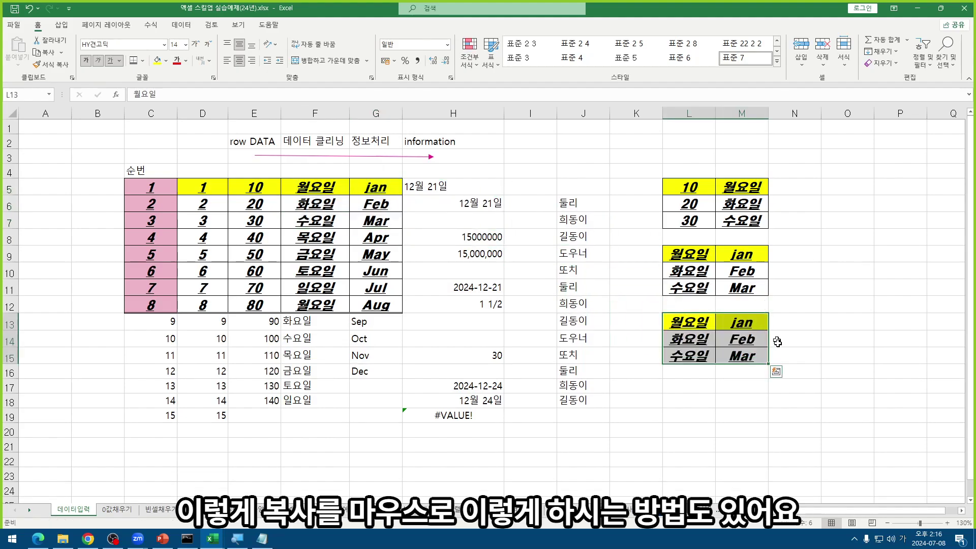
key("ctrl+q")
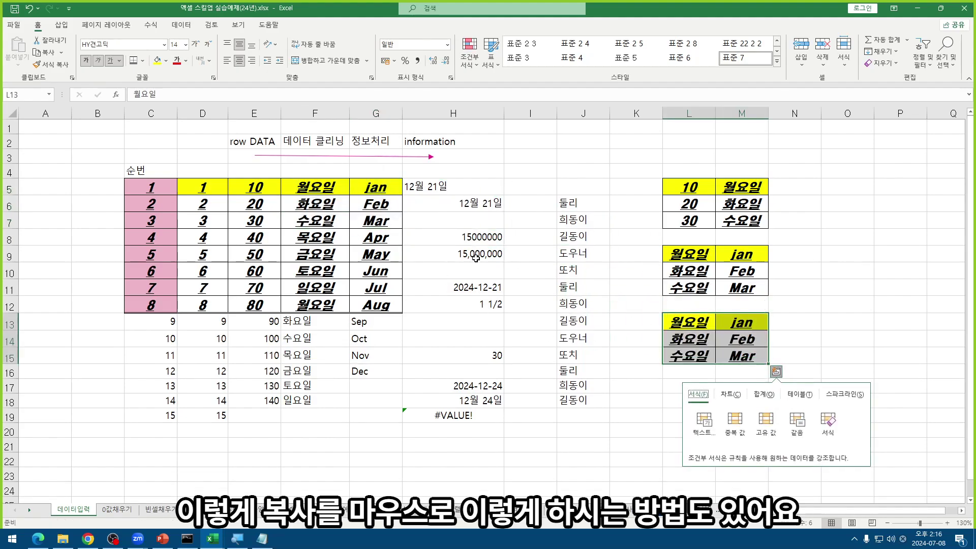